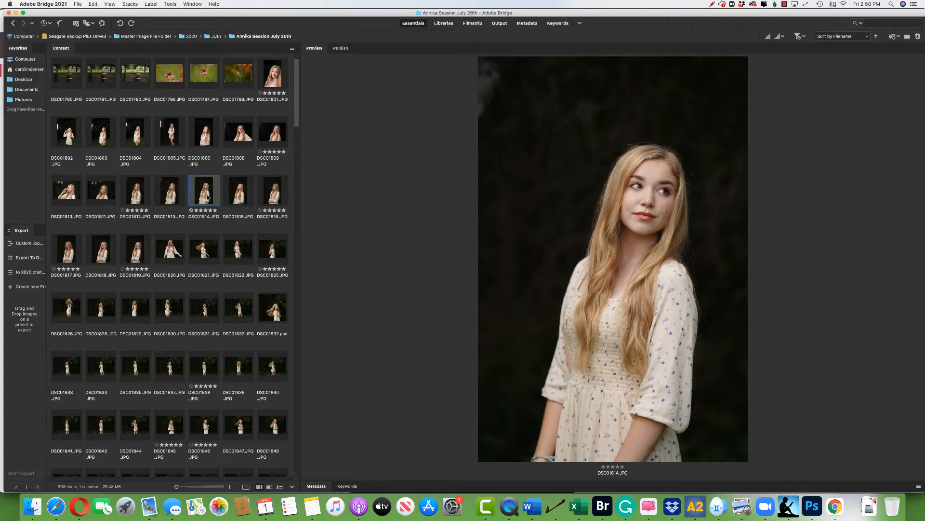
Open the portrait DSC01814.JPG in Photoshop for editing and clear the floating History and Properties panels from the workspace
double_click(207, 196)
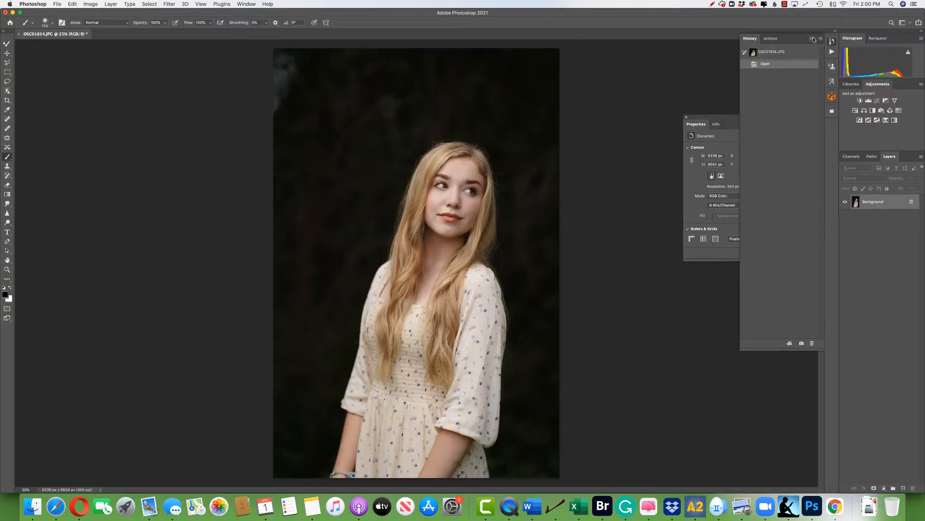
click(813, 38)
click(687, 117)
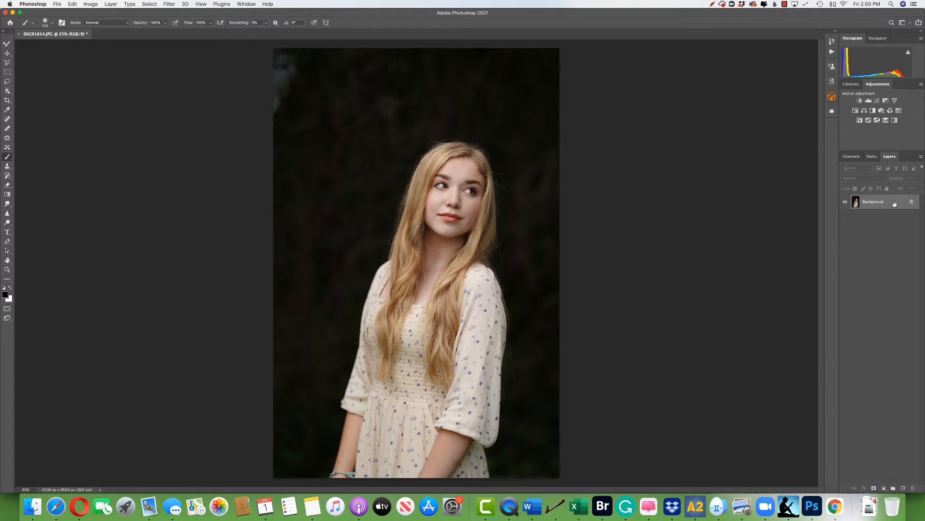
Duplicate the Background layer and open the Camera Raw Filter on the duplicate
key(super+j)
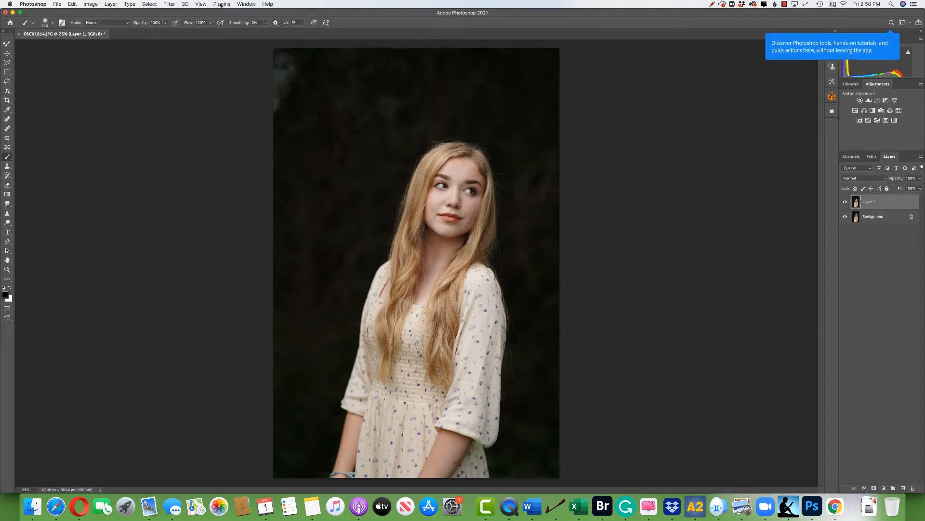
click(169, 4)
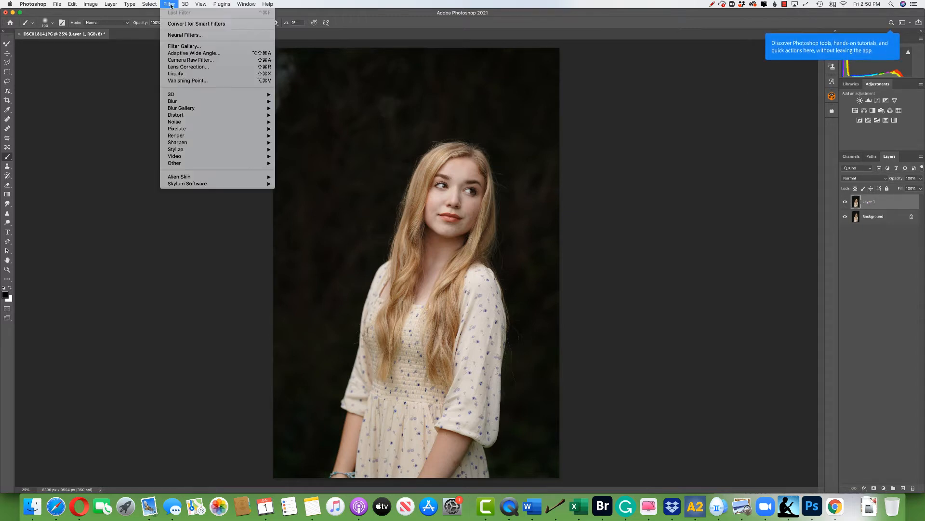
click(184, 60)
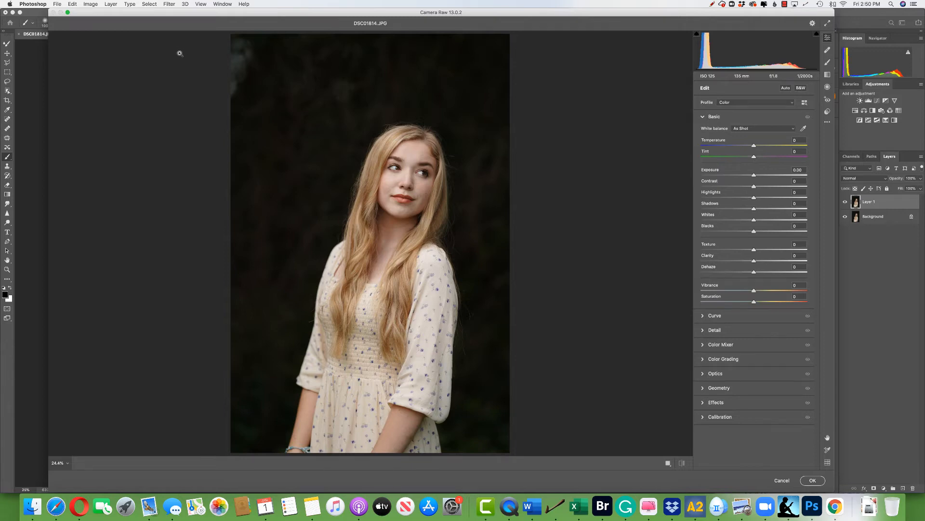
Examine the facial skin and hair up close, and compare them with the view of the whole portrait
drag(360, 239, 440, 221)
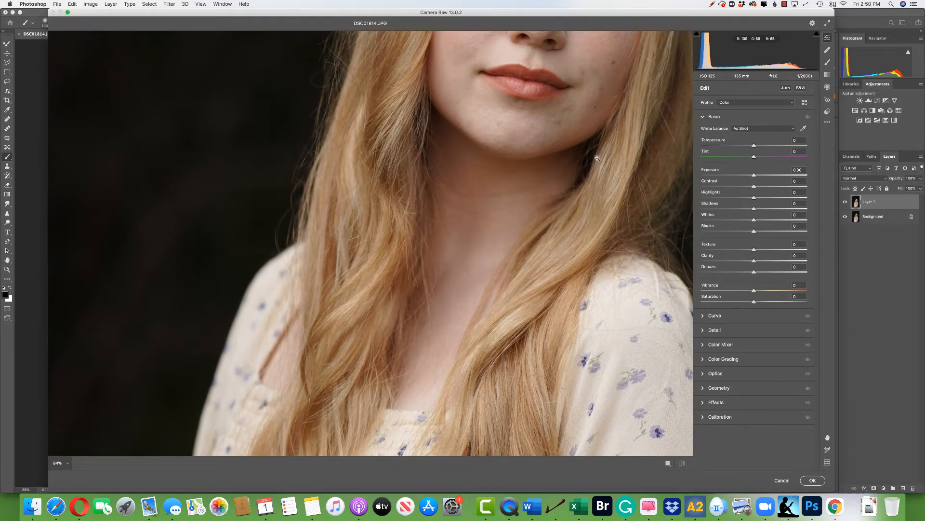
drag(598, 157, 562, 204)
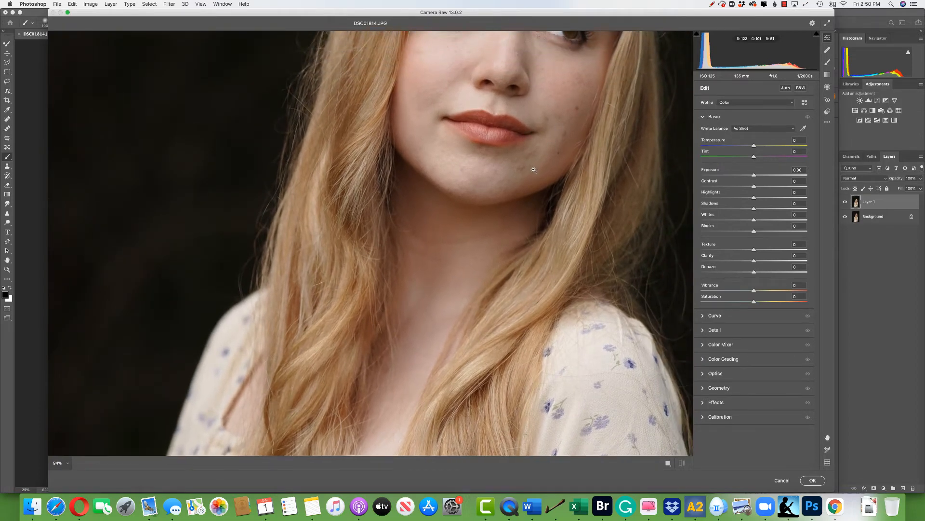
scroll(582, 222, right, 2)
scroll(582, 222, up, 1)
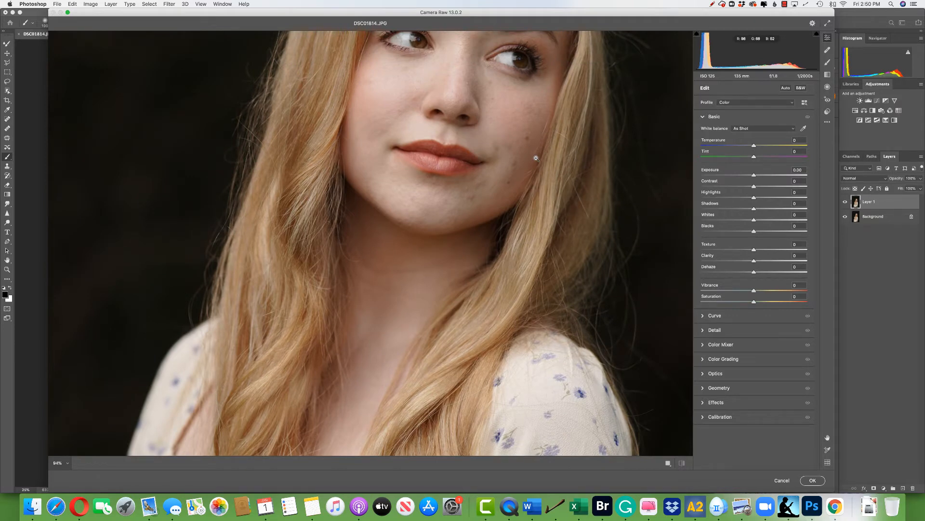
scroll(536, 158, up, 2)
scroll(536, 158, right, 1)
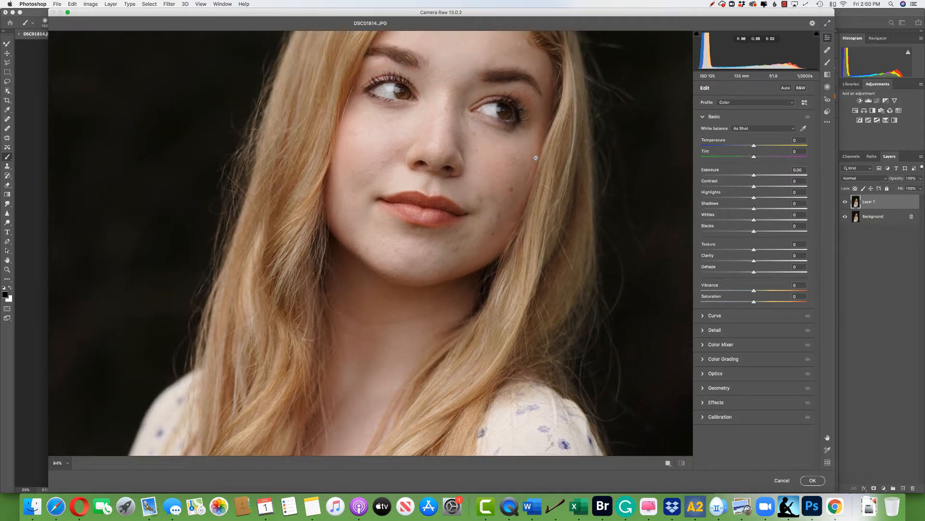
scroll(536, 158, up, 2)
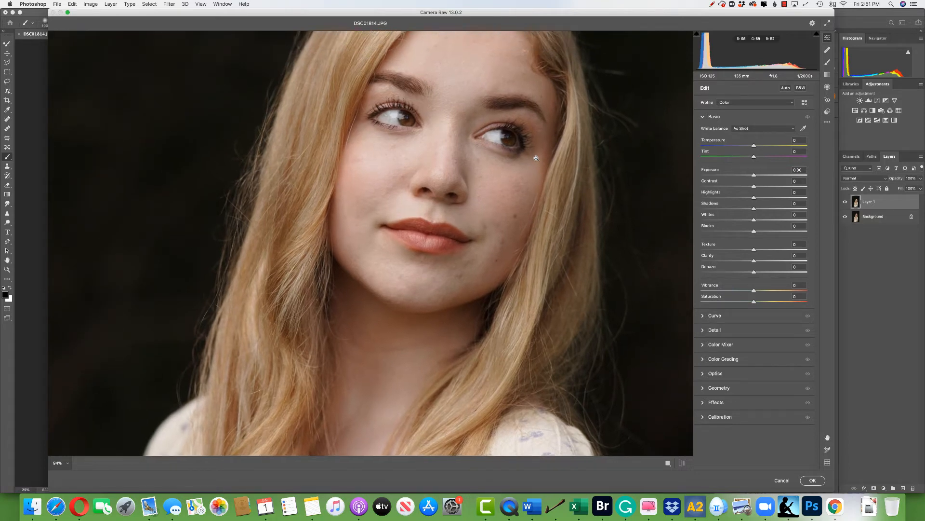
scroll(536, 158, down, 5)
scroll(484, 191, down, 3)
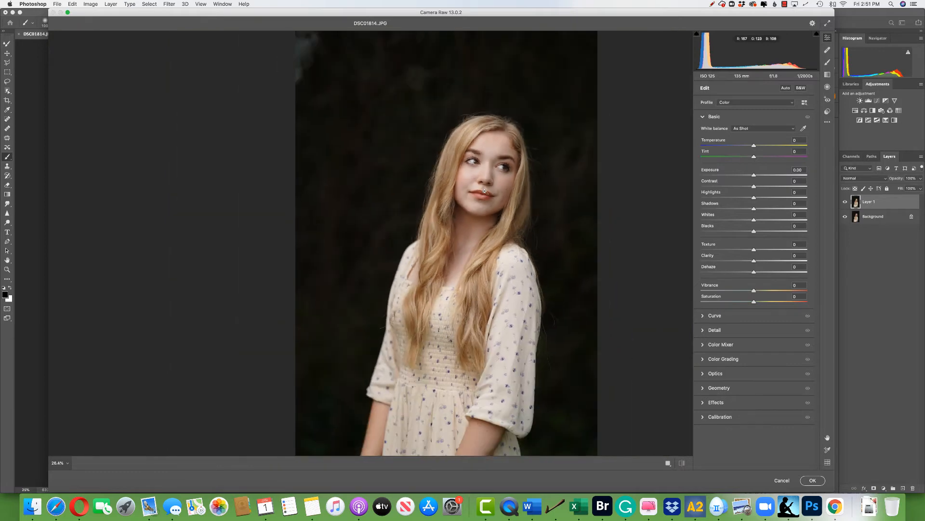
scroll(450, 214, down, 1)
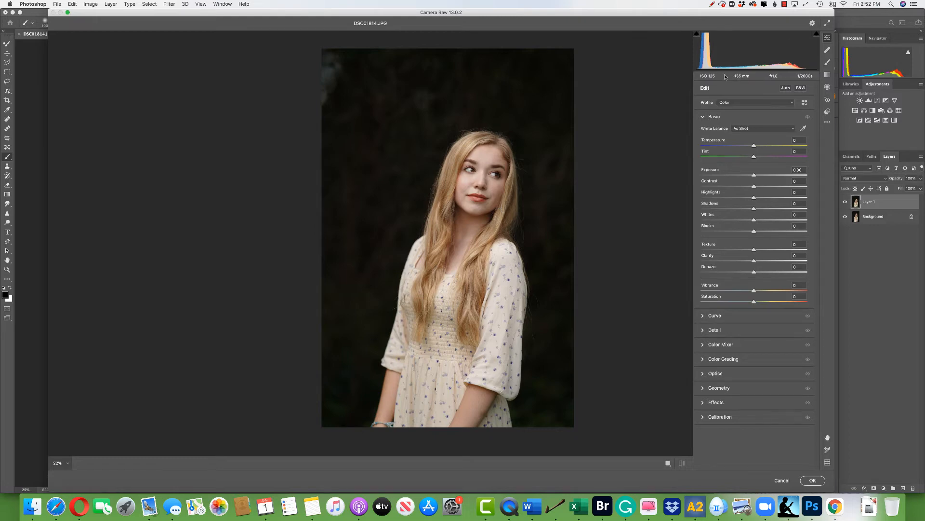
scroll(482, 202, up, 3)
scroll(392, 181, up, 4)
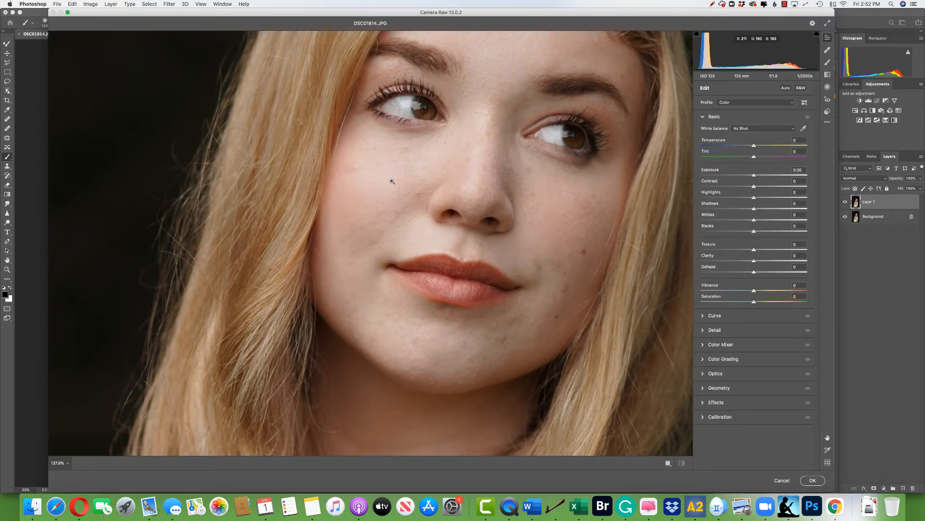
scroll(392, 181, down, 6)
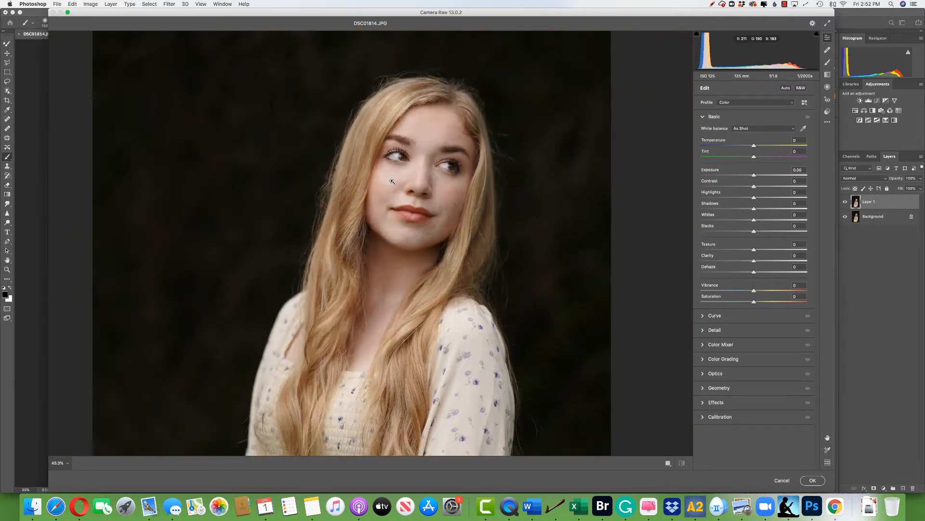
scroll(392, 181, up, 1)
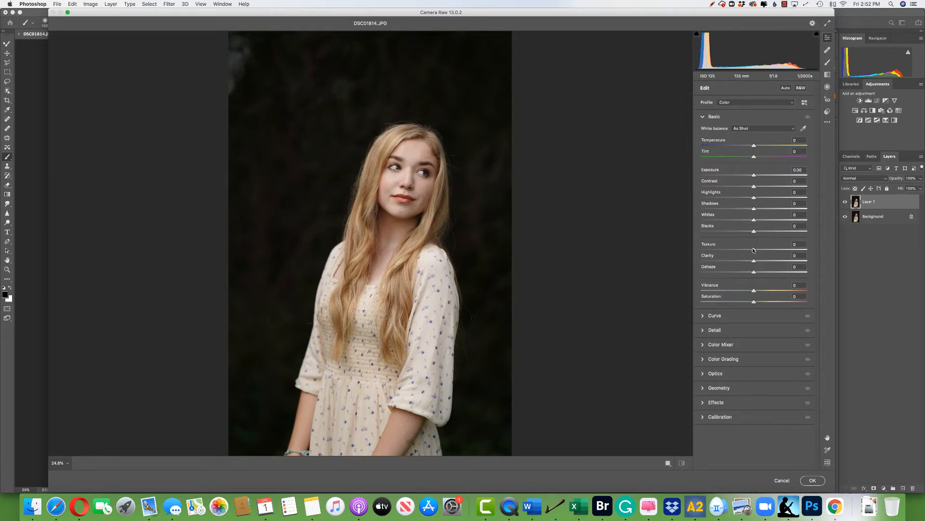
Lower Texture to -100 to smooth the skin, and try Clarity at -100 before resetting it to 0
drag(754, 250, 668, 251)
scroll(466, 207, up, 3)
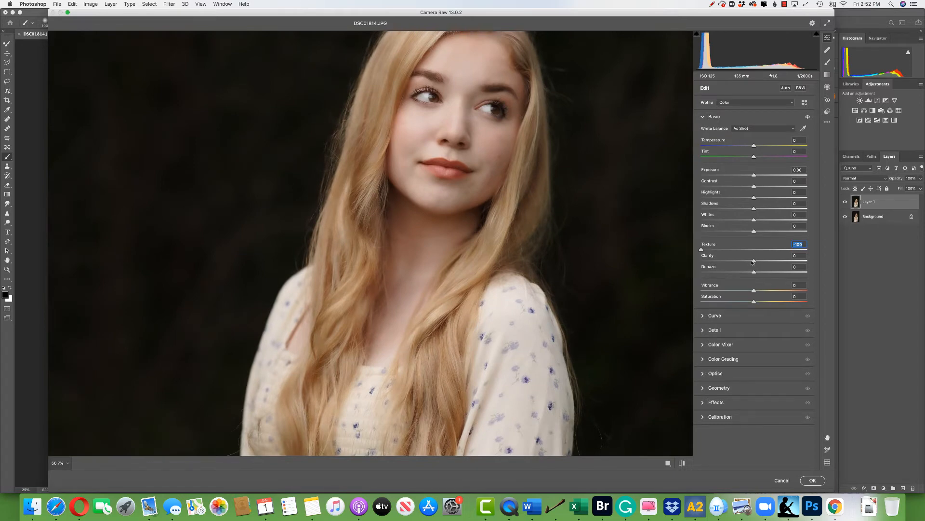
drag(754, 262, 483, 286)
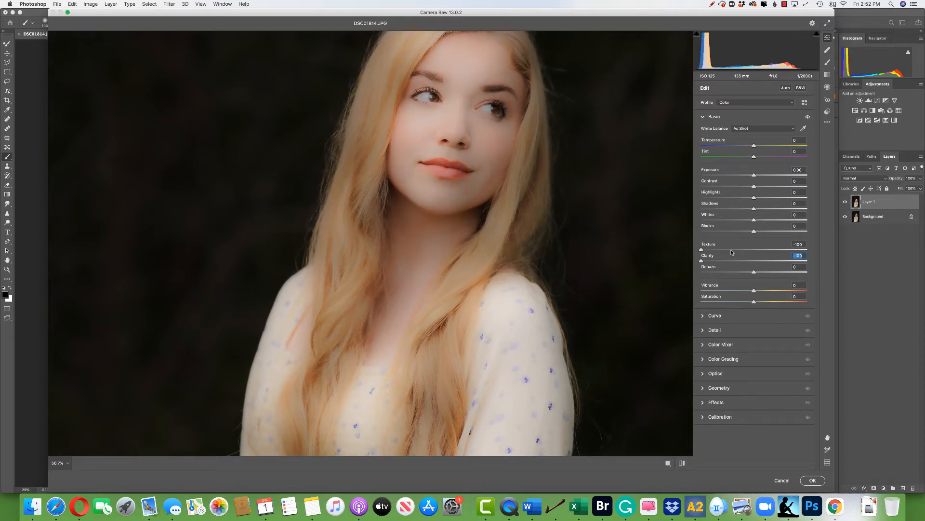
double_click(701, 262)
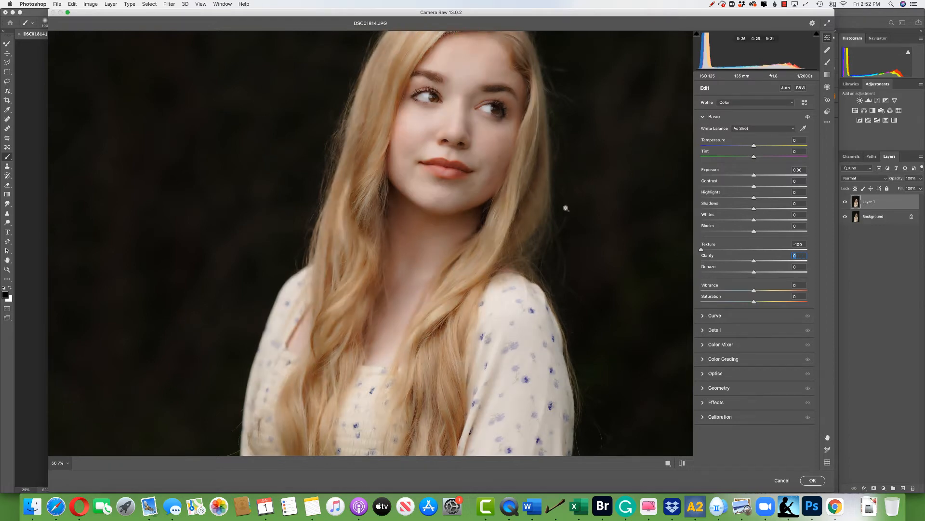
Set Clarity to +64 to bring definition back into the portrait
scroll(551, 223, down, 4)
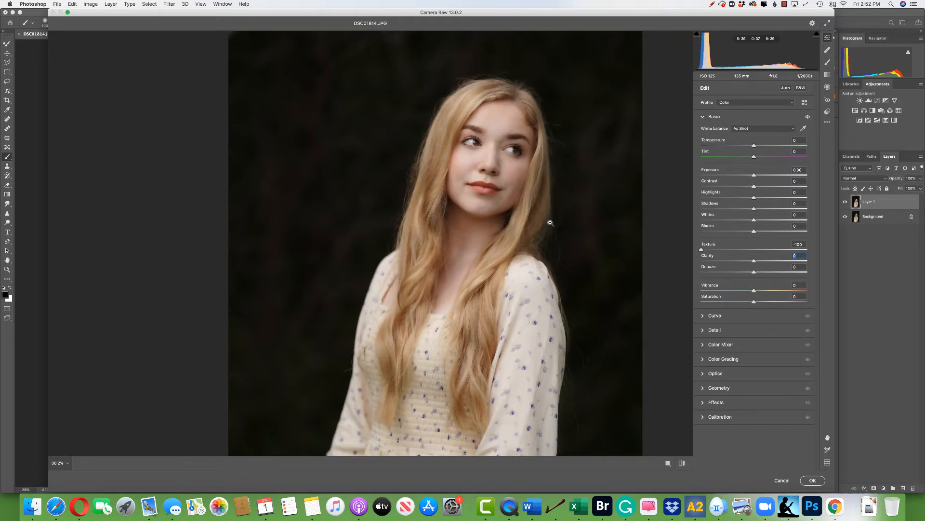
scroll(551, 223, up, 1)
scroll(550, 223, right, 1)
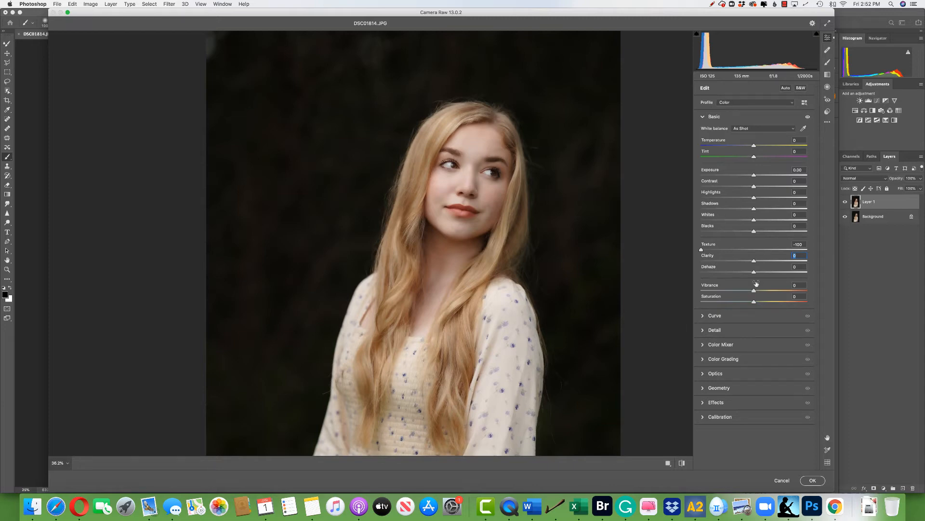
drag(754, 261, 793, 261)
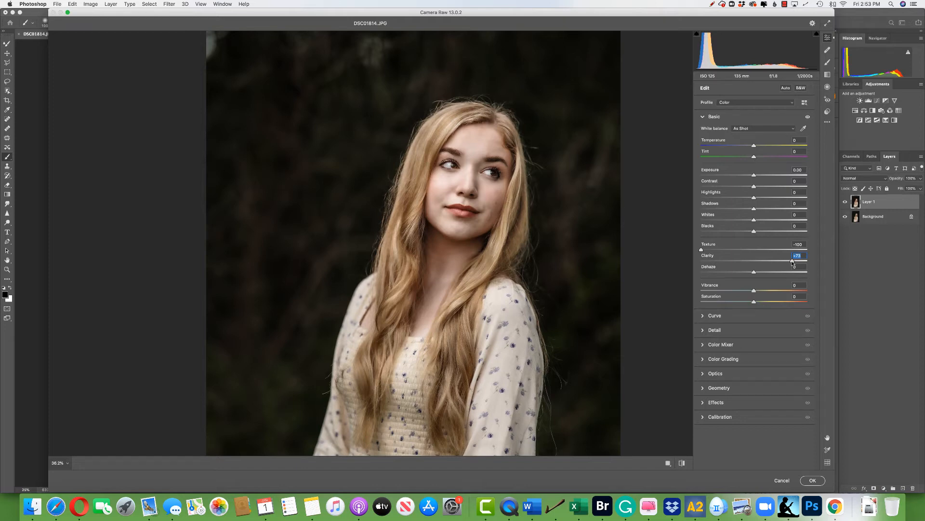
mouse_move(793, 261)
mouse_down()
mouse_move(750, 265)
mouse_move(788, 265)
mouse_up()
drag(788, 261, 788, 262)
In the Detail settings, set Color Noise Reduction to 99 and Noise Reduction to 100
click(703, 332)
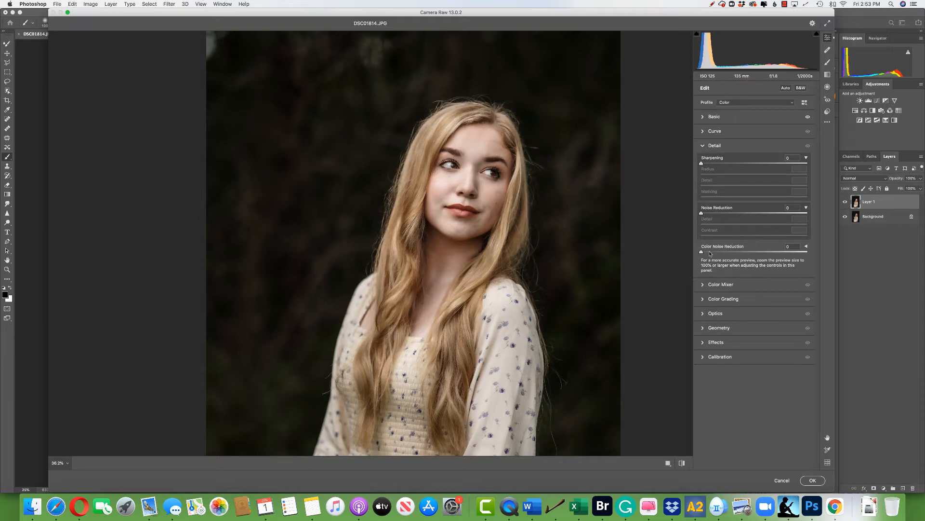
drag(702, 252, 806, 253)
drag(701, 213, 716, 215)
drag(716, 215, 828, 216)
Examine the smoothed skin, hair and dress at several magnifications, reopening the Basic adjustments along the way
click(511, 196)
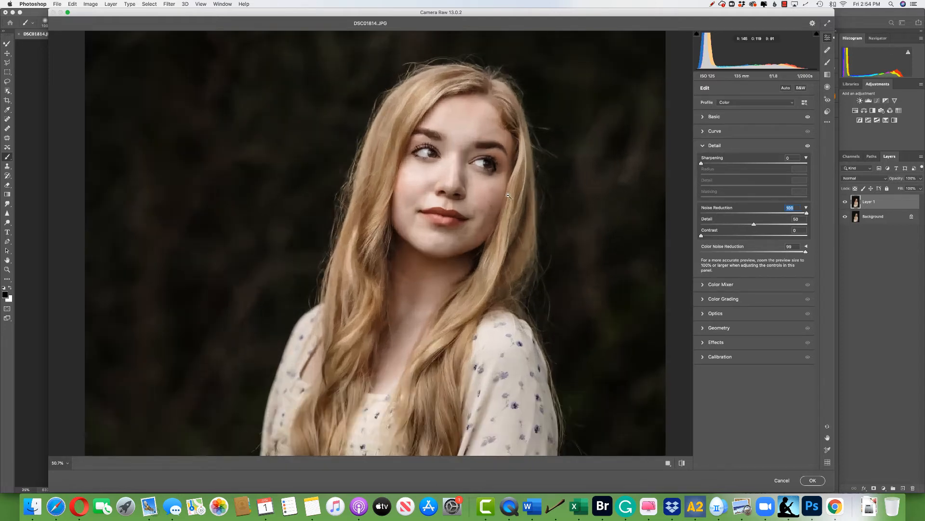
alt+click(509, 195)
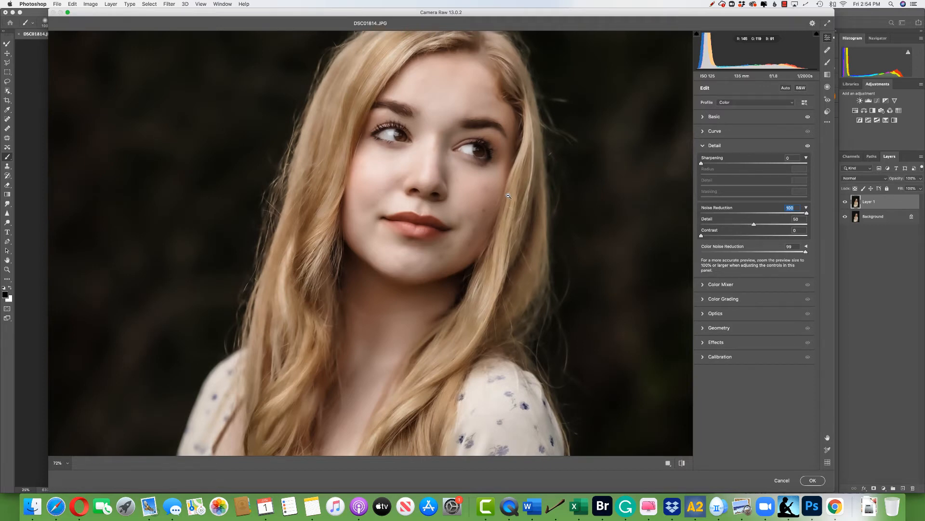
scroll(508, 195, down, 5)
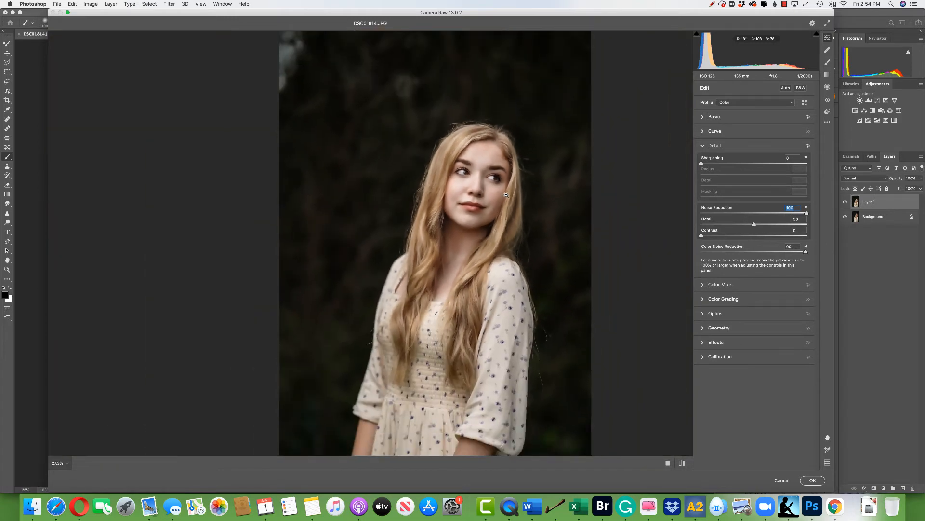
scroll(507, 195, up, 3)
scroll(507, 195, down, 1)
scroll(507, 195, up, 4)
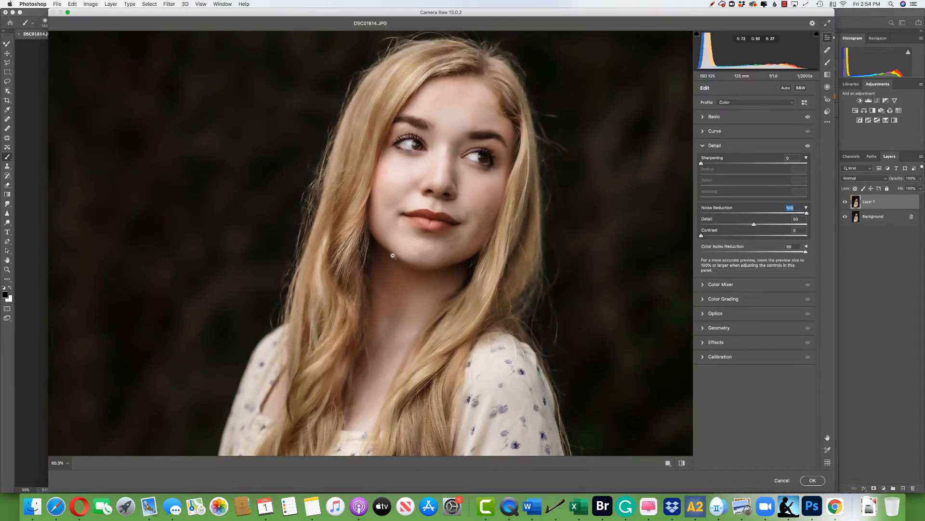
click(706, 118)
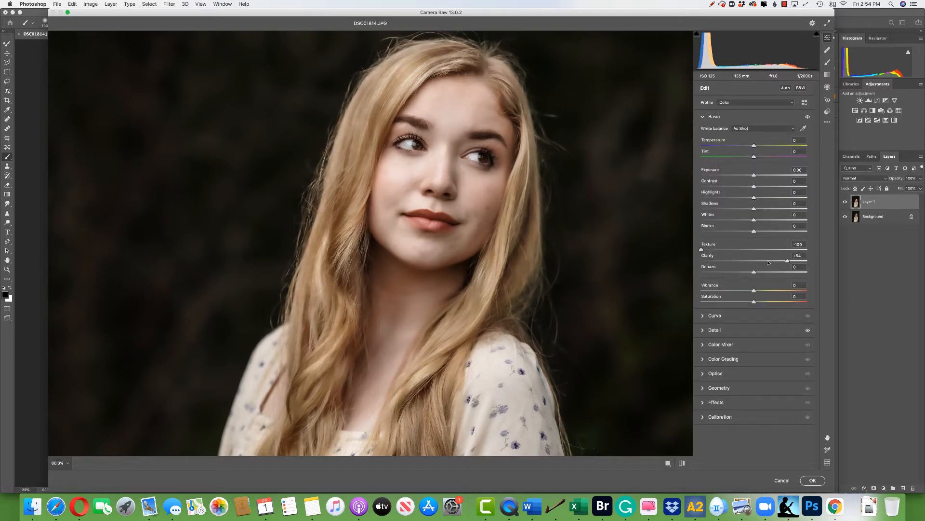
scroll(477, 145, down, 5)
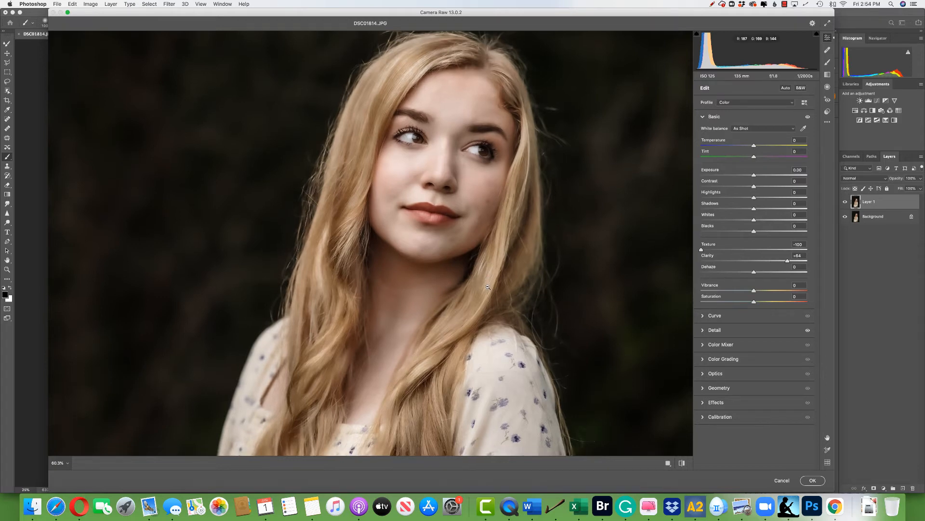
scroll(488, 287, down, 2)
scroll(482, 265, up, 6)
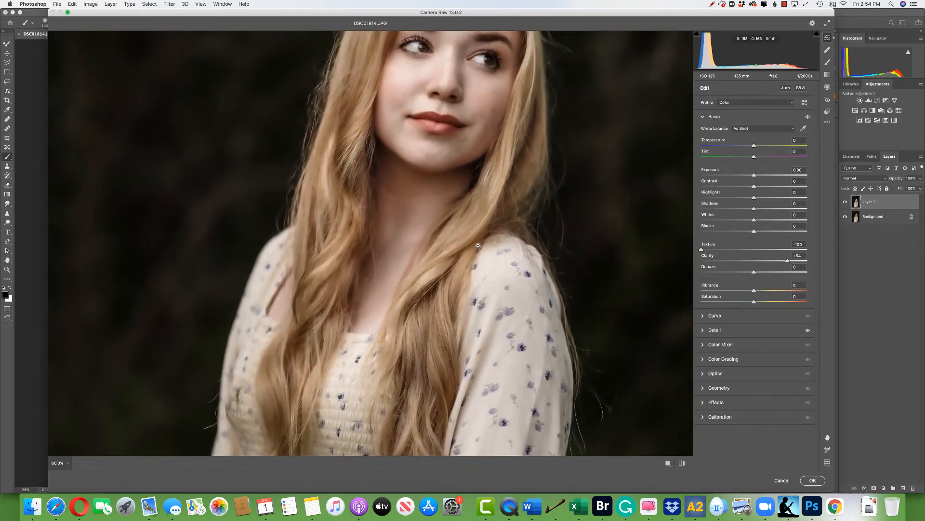
scroll(478, 246, up, 1)
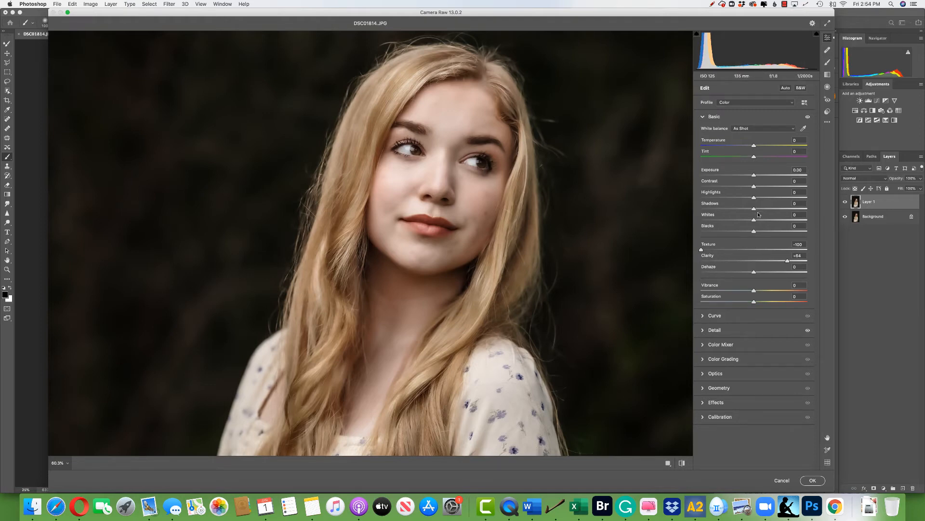
Try Contrast at +64 on the portrait and reset it to 0
drag(754, 186, 788, 186)
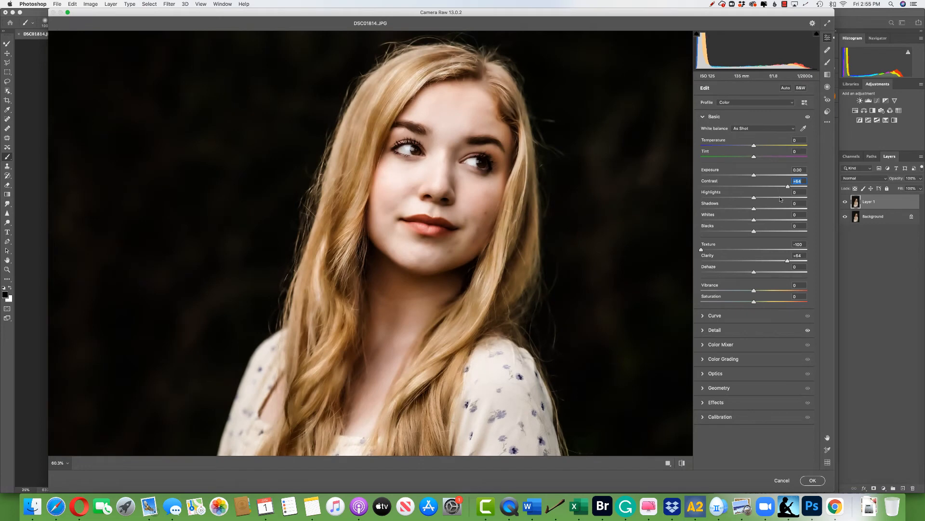
text(0)
scroll(523, 221, down, 5)
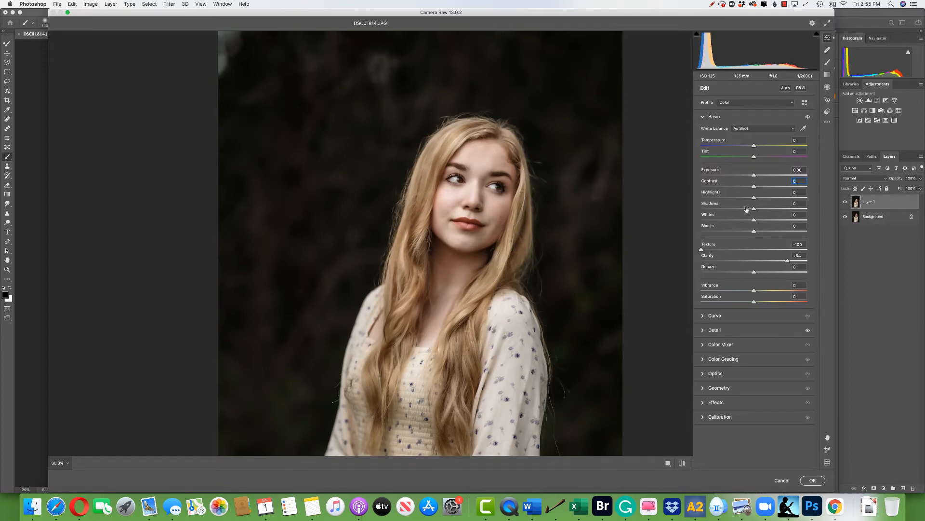
Raise Highlights to +59 and lower Exposure to -0.80
mouse_move(754, 197)
mouse_down()
mouse_move(768, 195)
mouse_move(761, 211)
mouse_up()
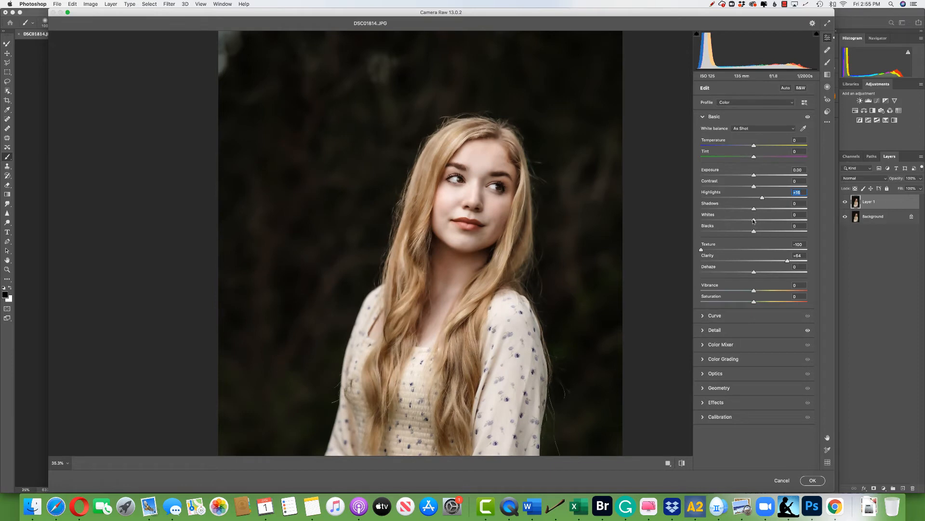
drag(762, 198, 759, 198)
mouse_move(760, 197)
mouse_down()
mouse_move(774, 198)
mouse_move(763, 199)
mouse_up()
scroll(500, 221, up, 5)
scroll(500, 222, down, 5)
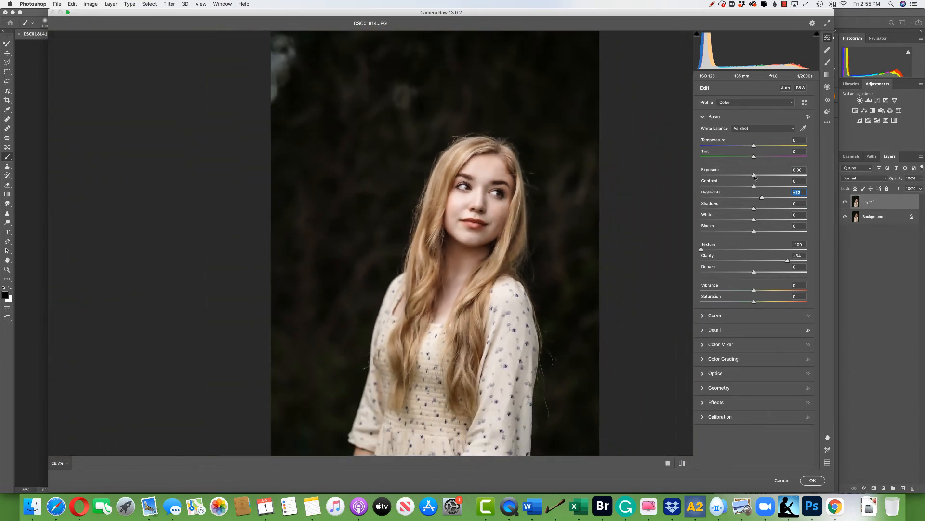
drag(754, 176, 785, 198)
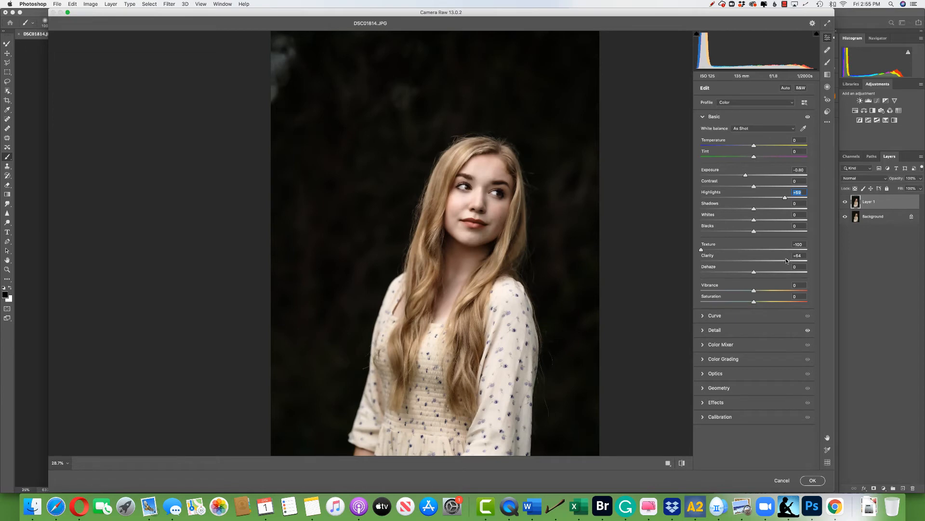
Fine-tune Clarity, then raise Vibrance and slightly raise Dehaze in the Basic adjustments
mouse_move(787, 260)
mouse_down()
mouse_move(738, 265)
mouse_move(790, 265)
mouse_up()
mouse_move(755, 289)
mouse_down()
mouse_move(782, 289)
mouse_move(766, 292)
mouse_up()
drag(767, 291, 771, 291)
mouse_move(754, 272)
mouse_down()
mouse_move(741, 274)
mouse_move(784, 272)
mouse_move(728, 280)
mouse_move(758, 273)
mouse_up()
Try the Detail setting of Noise Reduction at 100 and check the face up close
click(702, 329)
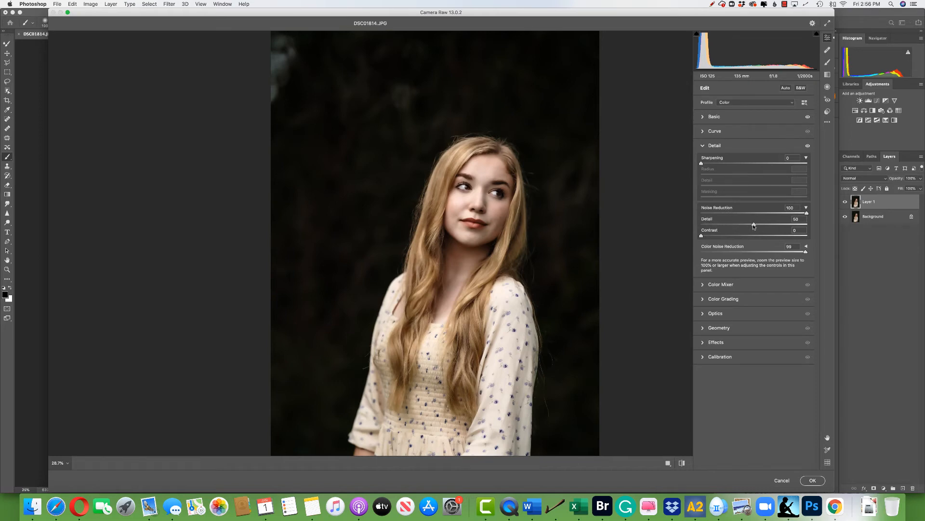
drag(756, 222, 814, 227)
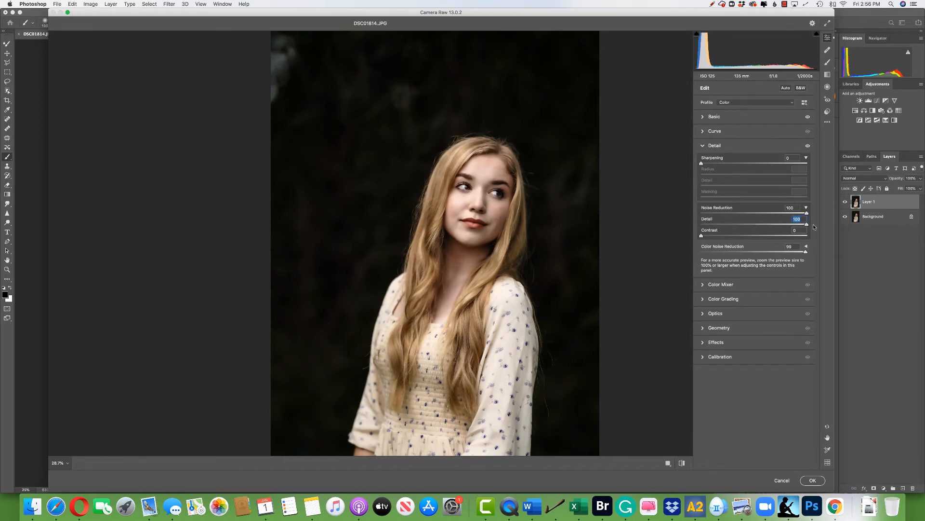
click(470, 226)
click(381, 187)
scroll(381, 187, up, 10)
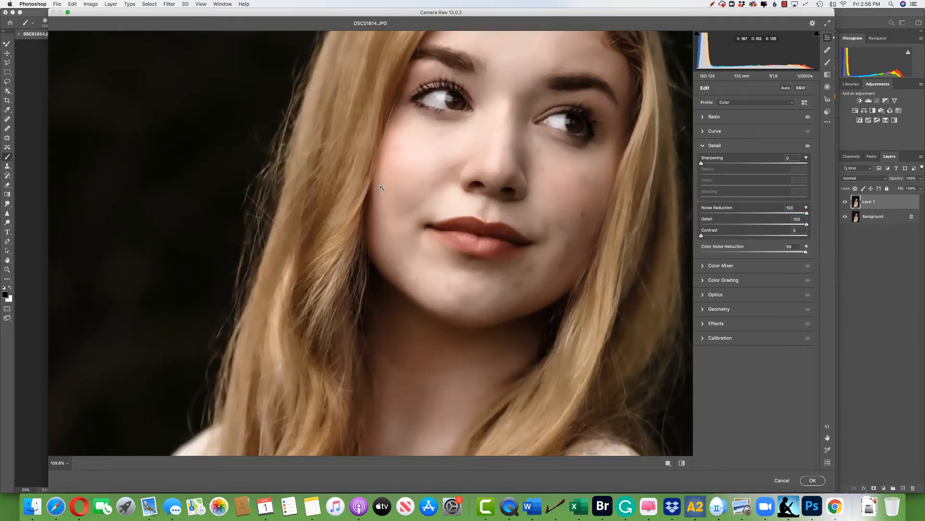
scroll(381, 187, up, 2)
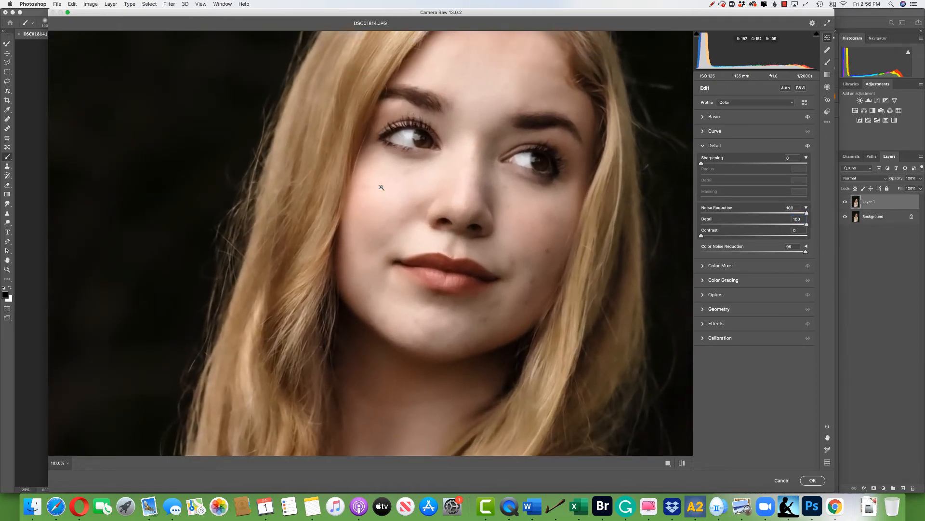
Compare the face with the noise reduction's Detail at 0 and back at 100
click(796, 219)
text(0)
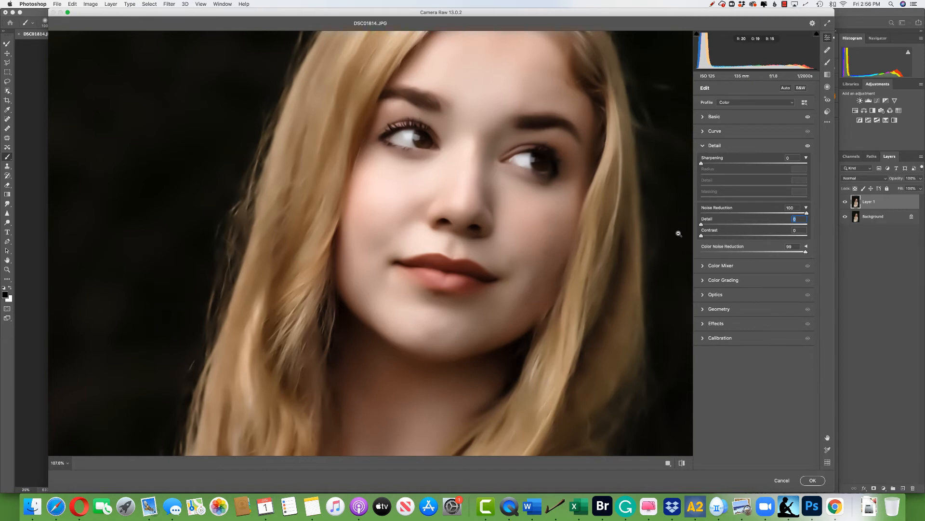
drag(702, 224, 816, 225)
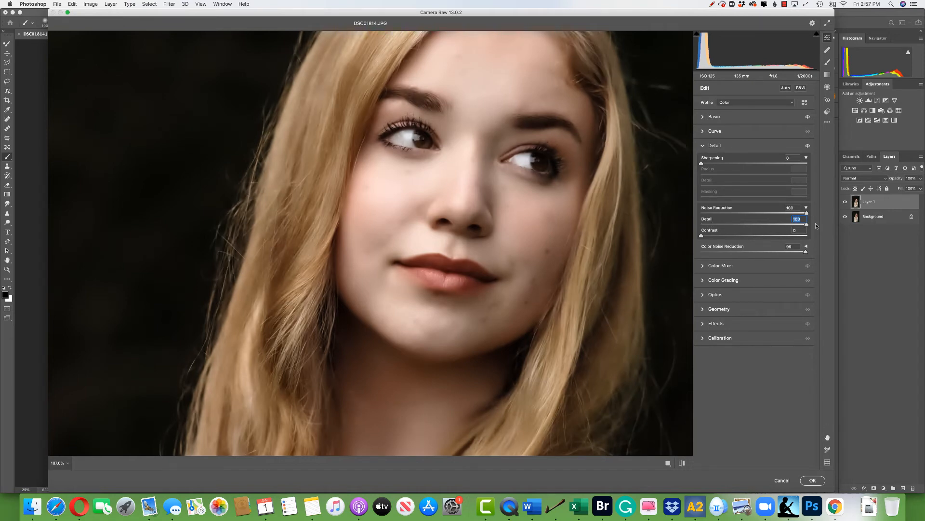
Set the noise reduction's Detail to 20 and apply the Camera Raw Filter to the layer
drag(806, 225, 722, 225)
scroll(476, 300, down, 10)
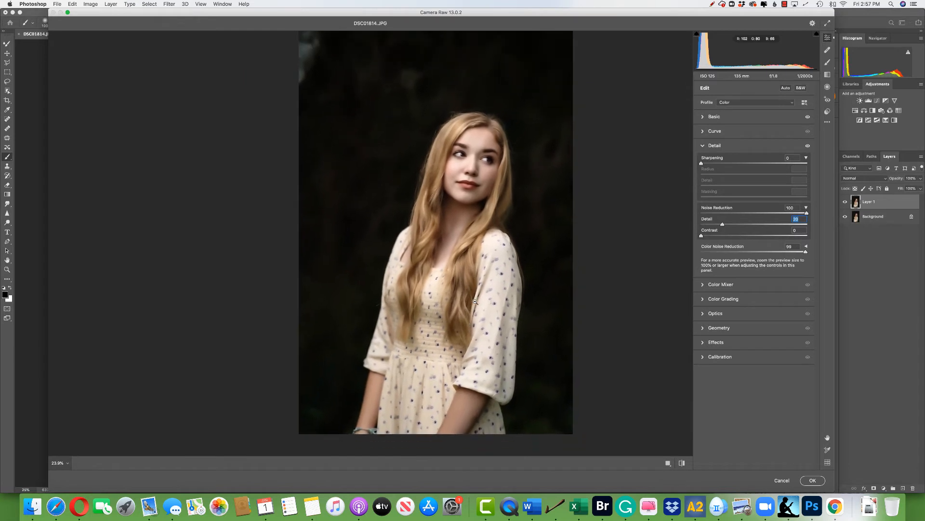
click(814, 481)
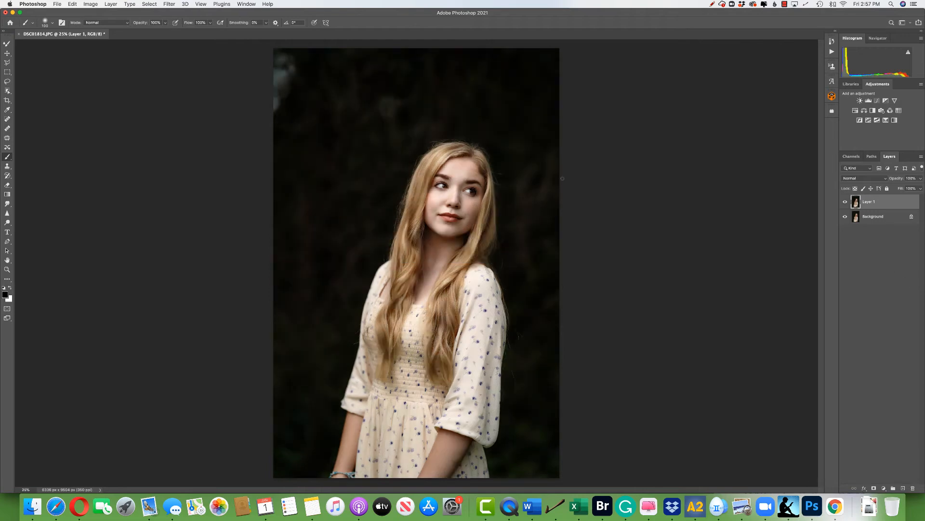
Compare the face before and after the filter by repeatedly hiding and showing Layer 1
scroll(439, 199, up, 10)
scroll(439, 199, up, 5)
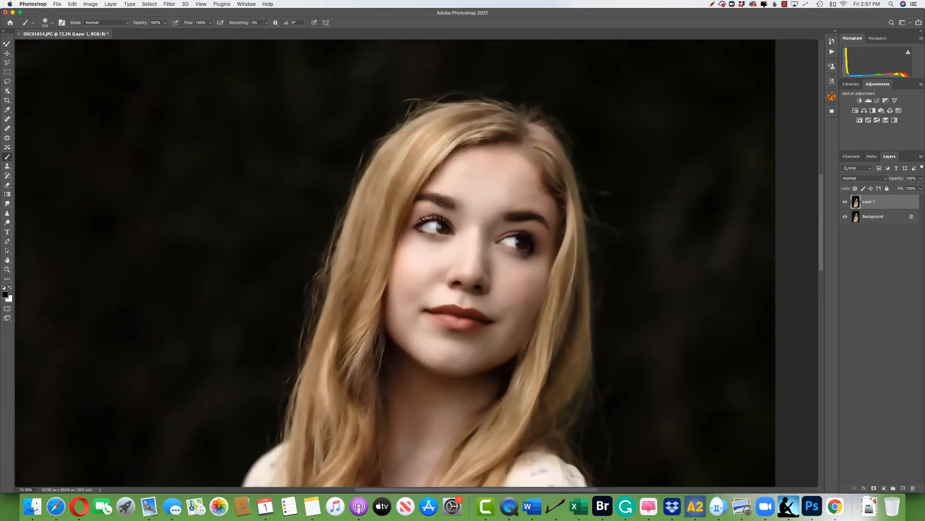
click(846, 203)
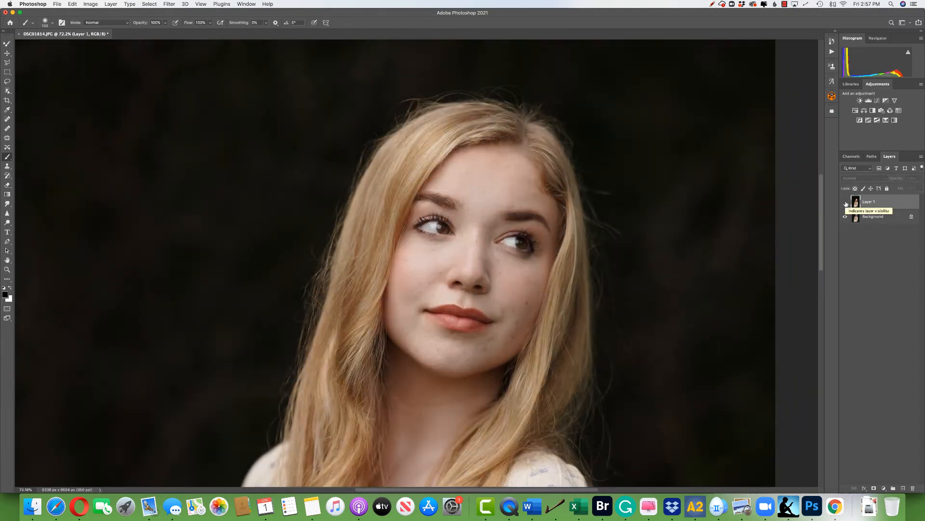
click(846, 204)
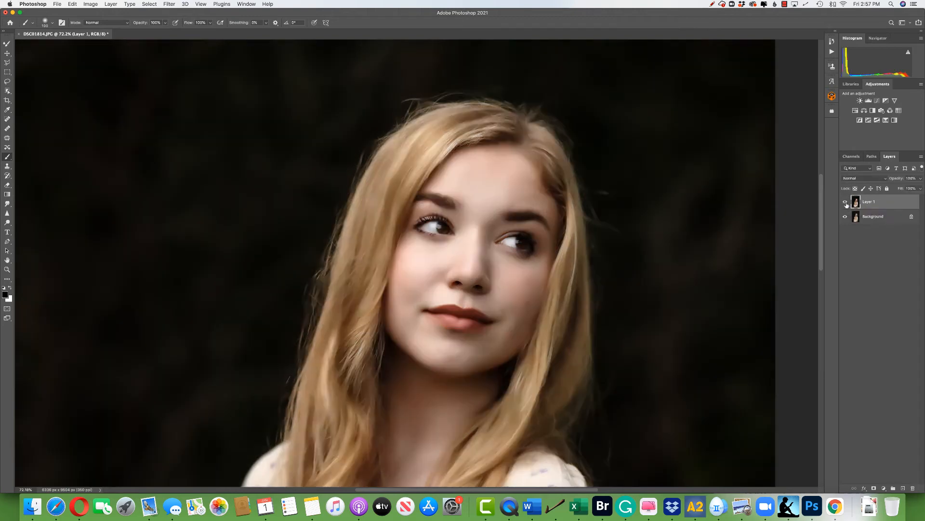
click(846, 204)
click(846, 204)
click(846, 204)
click(846, 203)
Add a white layer mask to Layer 1, adjust the brush size and lower the brush opacity to 48%
click(874, 488)
key(bracketright)
key(bracketright)
key(bracketright)
key(bracketright)
key(bracketright)
key(bracketright)
key(bracketright)
key(bracketright)
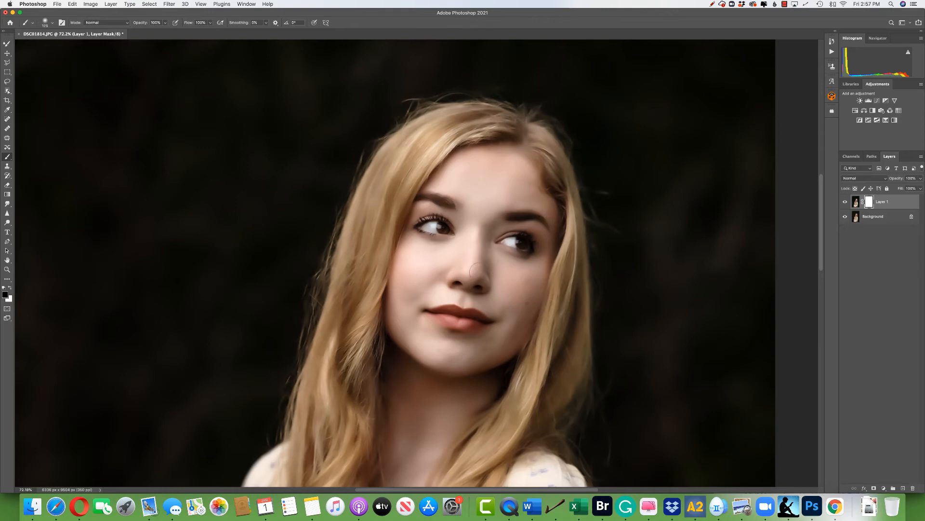
key(bracketleft)
key(bracketleft)
key(bracketleft)
click(165, 23)
drag(167, 31, 148, 31)
Examine the eyes, lips, skin and whole portrait at several magnifications
scroll(417, 219, up, 2)
scroll(417, 219, up, 3)
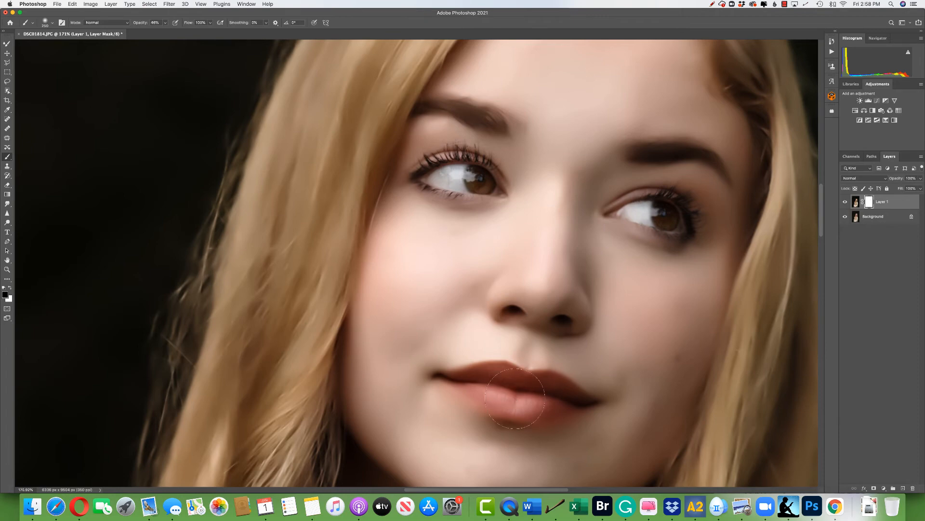
scroll(515, 398, down, 4)
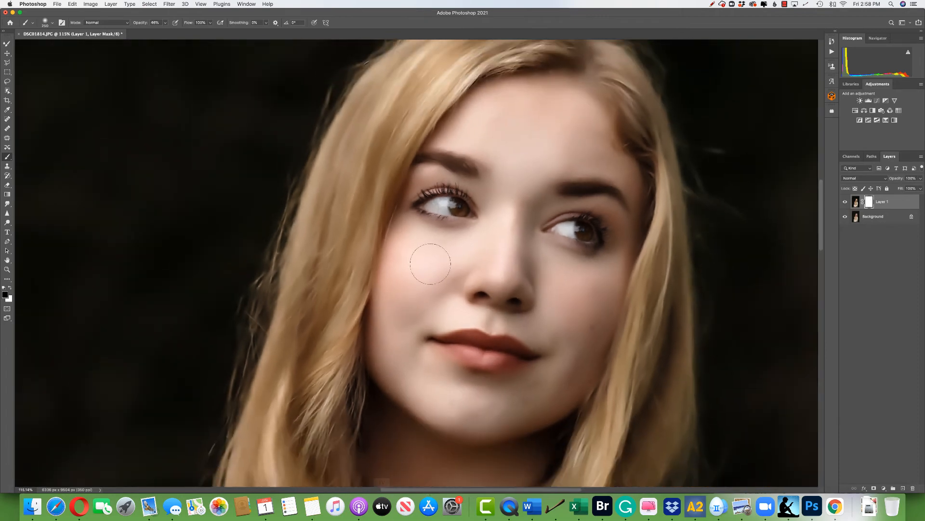
scroll(427, 262, down, 3)
scroll(310, 443, down, 3)
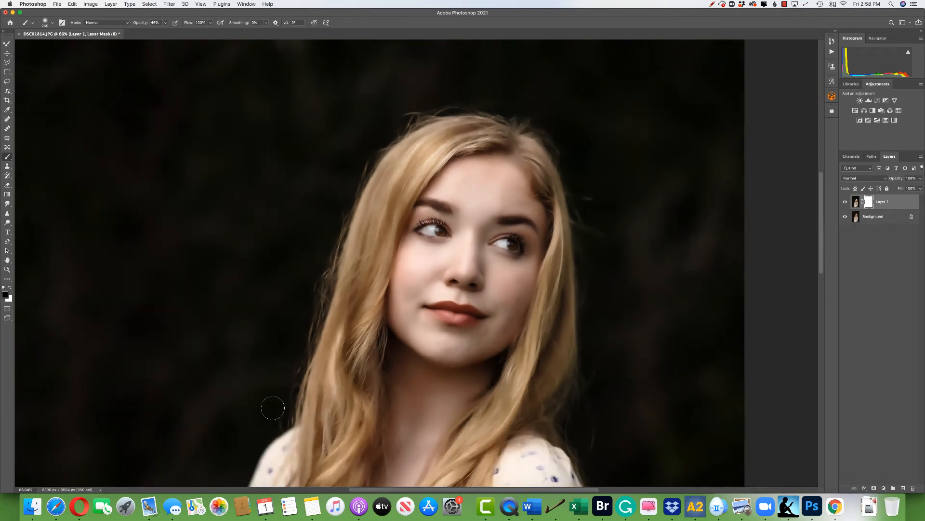
scroll(272, 408, down, 4)
scroll(271, 407, down, 1)
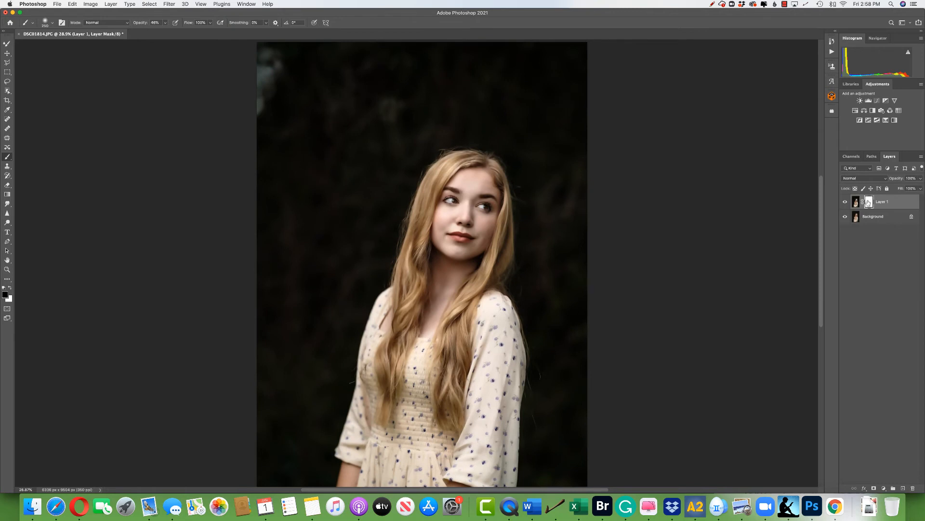
Enlarge the brush considerably and paint across the dark background above the head on Layer 1's mask
key(bracketright)
key(bracketright)
key(bracketright)
key(bracketright)
key(bracketright)
key(bracketright)
key(bracketright)
key(bracketright)
key(bracketright)
key(bracketright)
key(bracketright)
key(bracketright)
key(bracketright)
key(bracketright)
mouse_move(352, 228)
mouse_down()
mouse_move(335, 114)
mouse_move(542, 74)
mouse_move(586, 151)
mouse_up()
Swap the brush colours, fill Layer 1's mask, and stamp all visible layers into a new layer on top
key(x)
key(alt+BackSpace)
click(906, 204)
key(super+alt+shift+e)
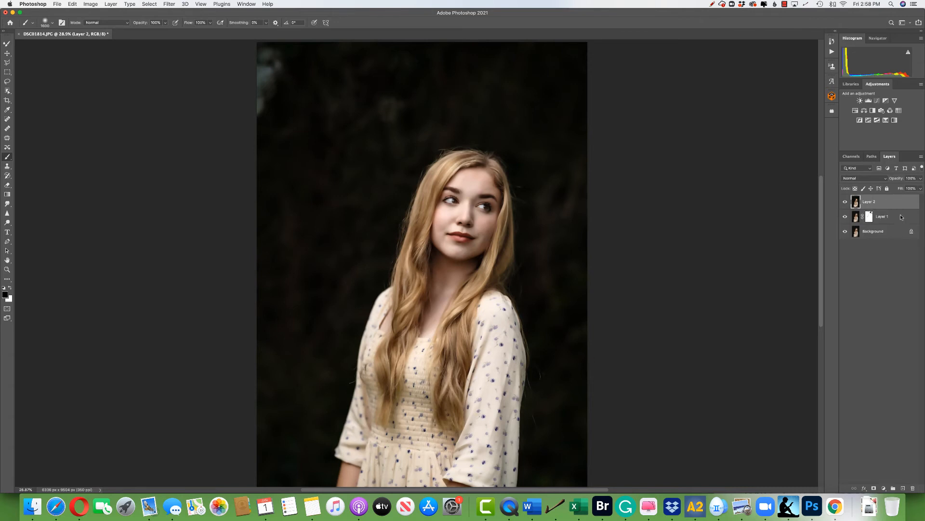
Patch the bright spot in the background's upper-left corner with the darker area below it
click(7, 138)
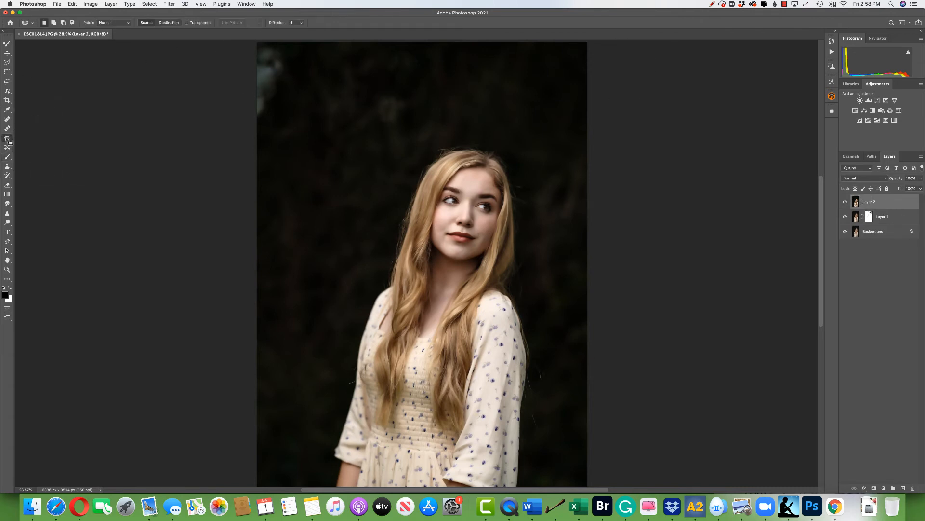
mouse_move(257, 128)
mouse_down()
mouse_move(290, 89)
mouse_move(282, 46)
mouse_move(237, 98)
mouse_move(256, 133)
mouse_up()
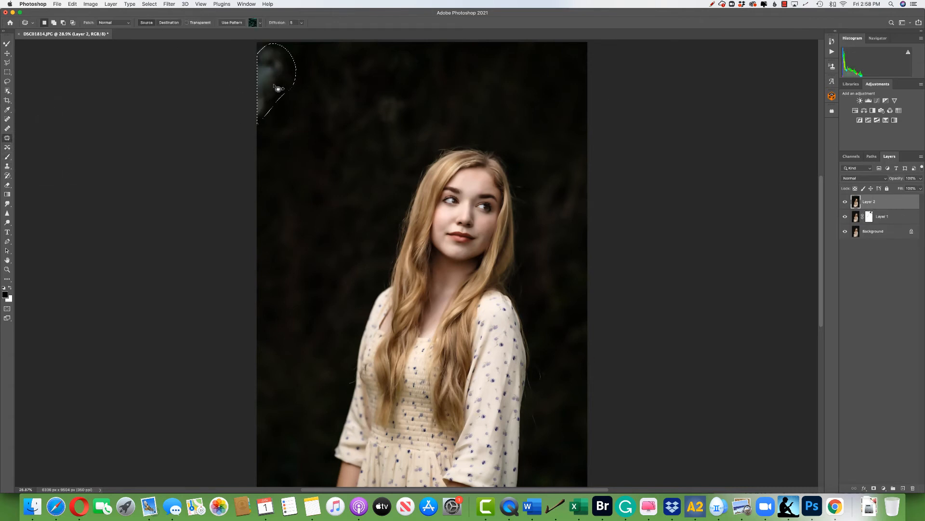
drag(276, 82, 278, 168)
key(super+d)
Patch the lighter background areas above the head and along the photo's right edge with nearby dark texture
mouse_move(379, 143)
mouse_down()
mouse_move(353, 99)
mouse_move(384, 152)
mouse_move(345, 212)
mouse_up()
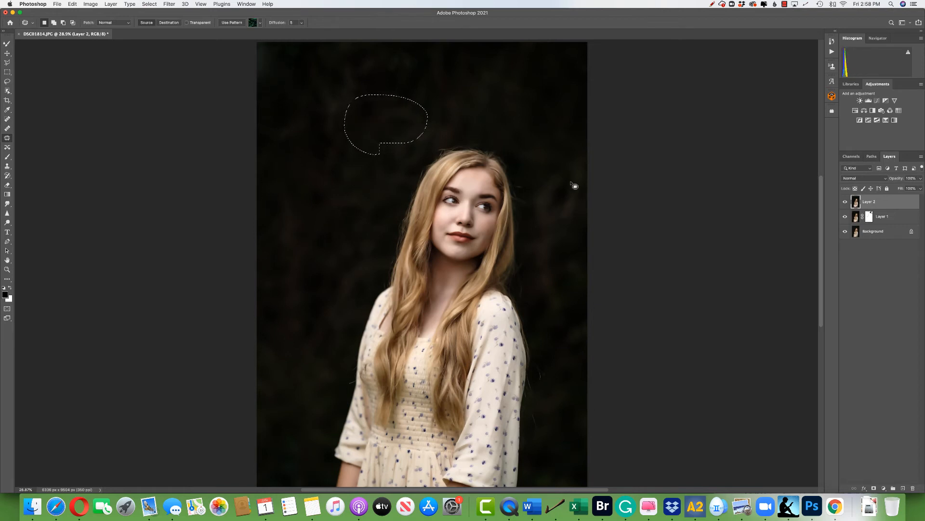
key(super+d)
mouse_move(579, 149)
mouse_down()
mouse_move(531, 175)
mouse_move(539, 227)
mouse_move(587, 204)
mouse_move(573, 142)
mouse_up()
drag(562, 173, 562, 87)
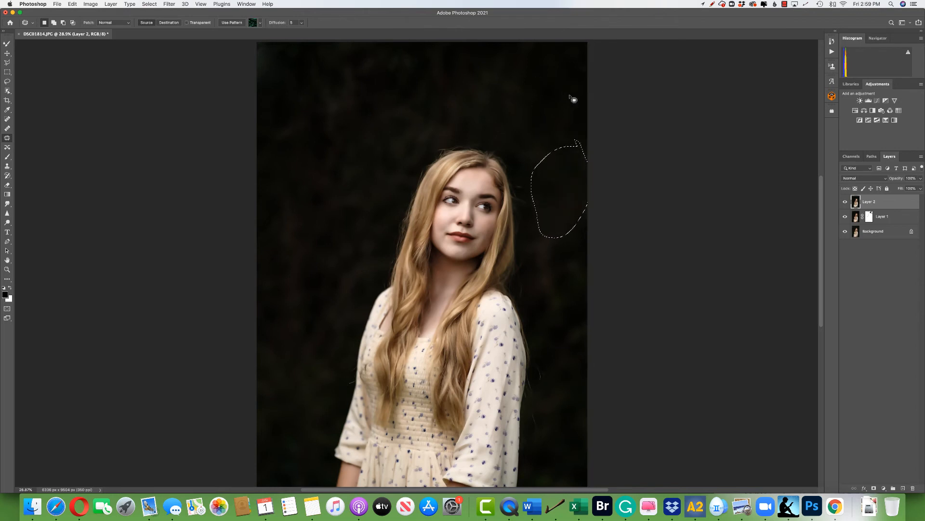
key(super+d)
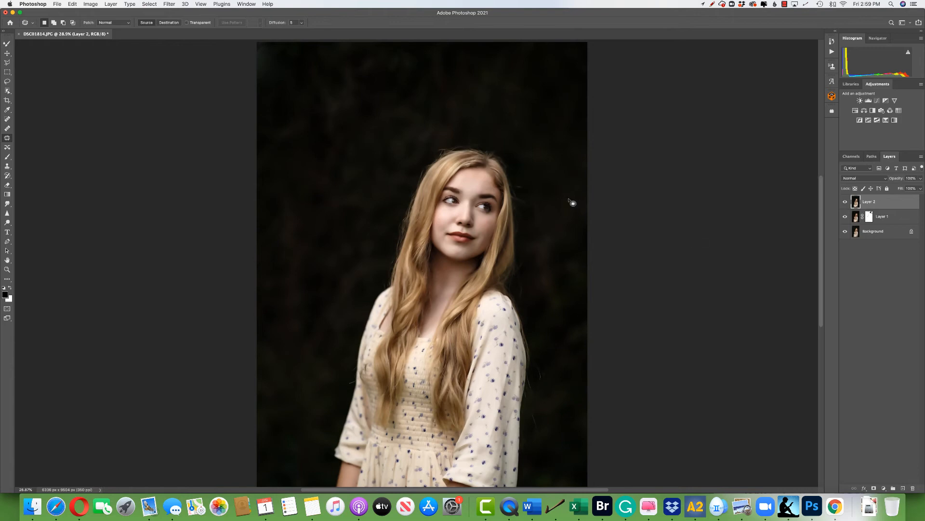
Duplicate Layer 2 and apply the Oil Paint filter with Stylization, Cleanliness, Scale and Bristle Detail at 10.0 and Shine at 0.0
key(super+plus)
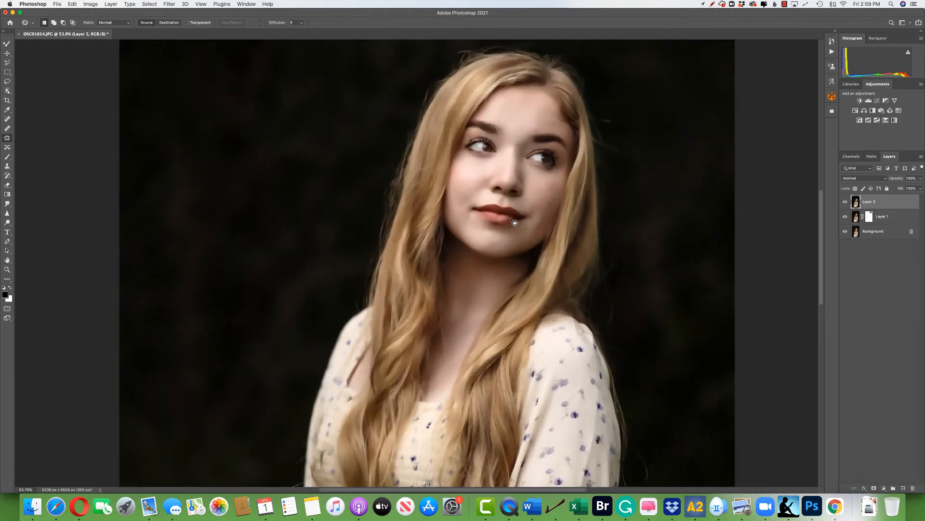
scroll(511, 219, up, 1)
key(super+0)
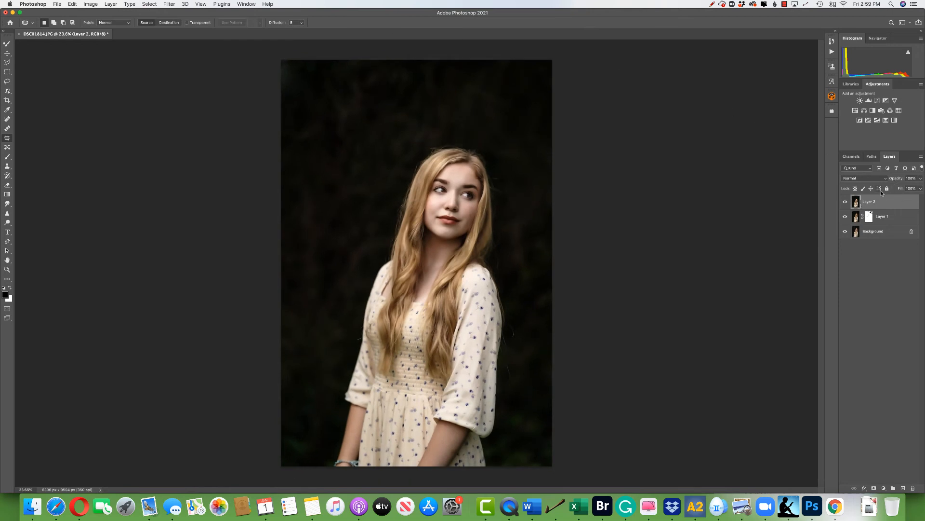
key(super+j)
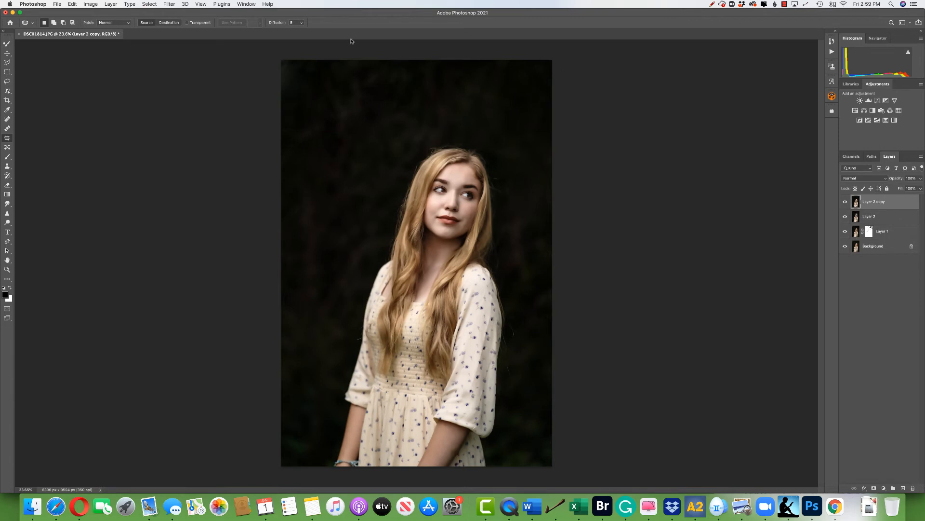
click(170, 4)
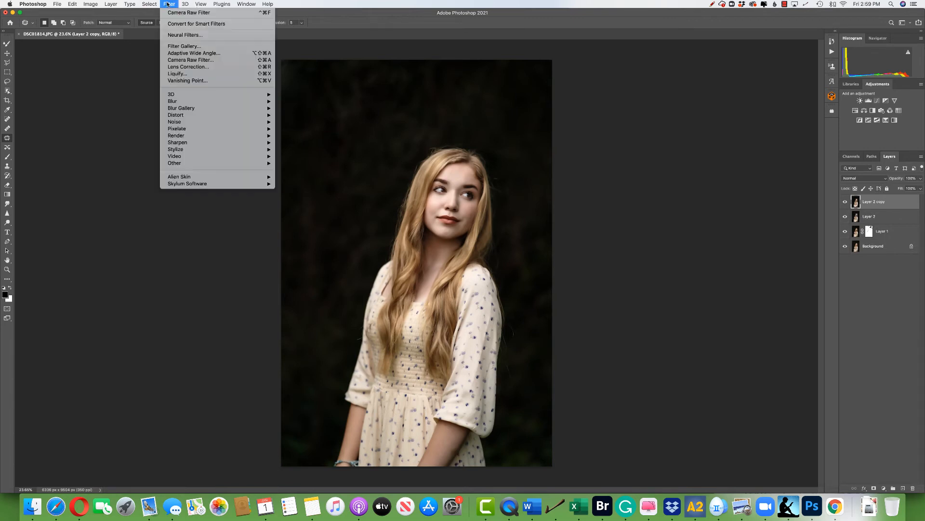
mouse_move(204, 149)
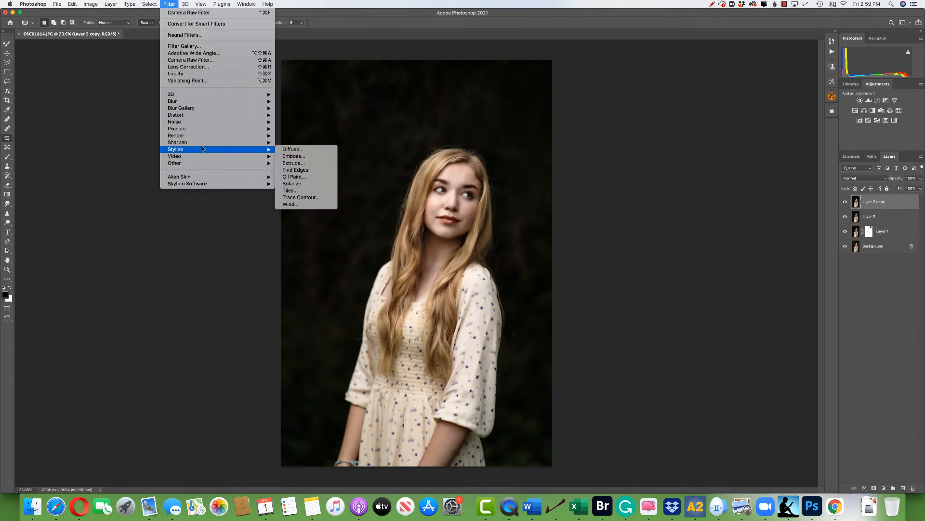
click(308, 177)
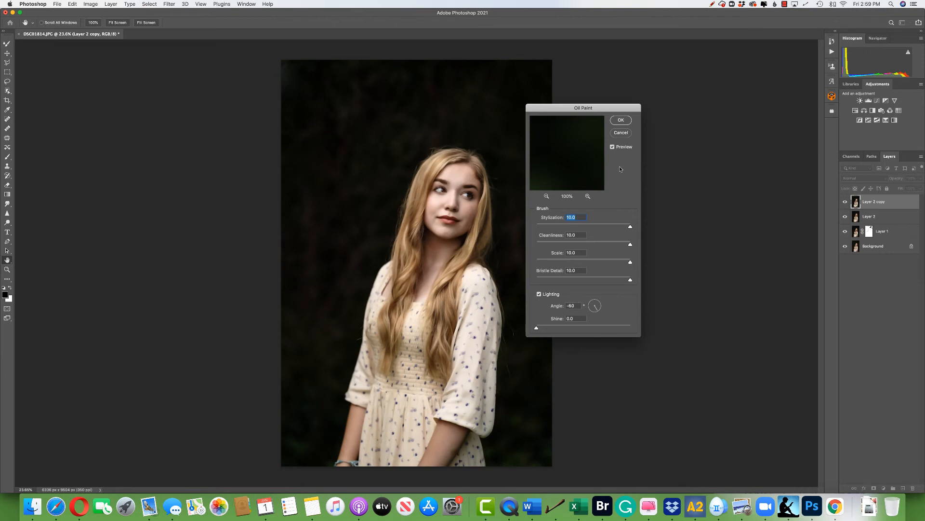
click(620, 120)
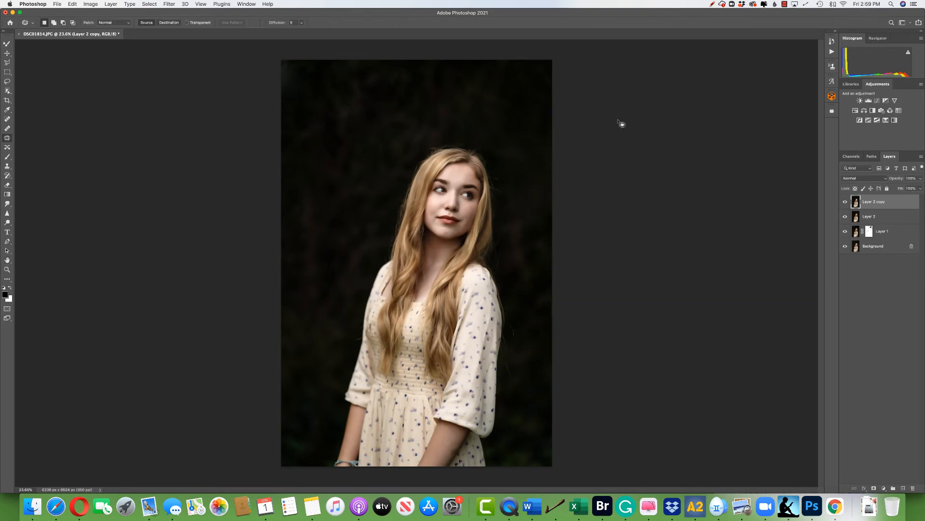
Lower the opacity of Layer 2 copy to about 50% and add a white layer mask to it
scroll(522, 210, up, 5)
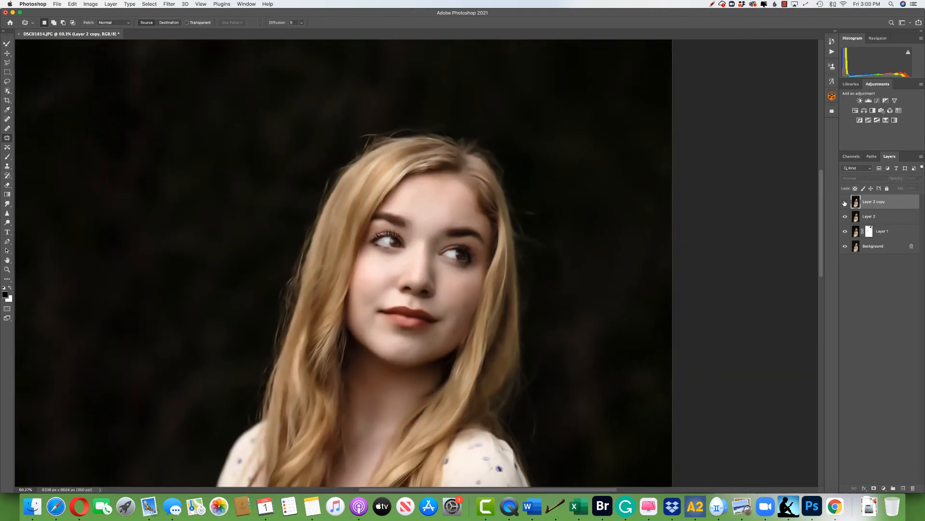
drag(899, 180, 884, 182)
click(874, 488)
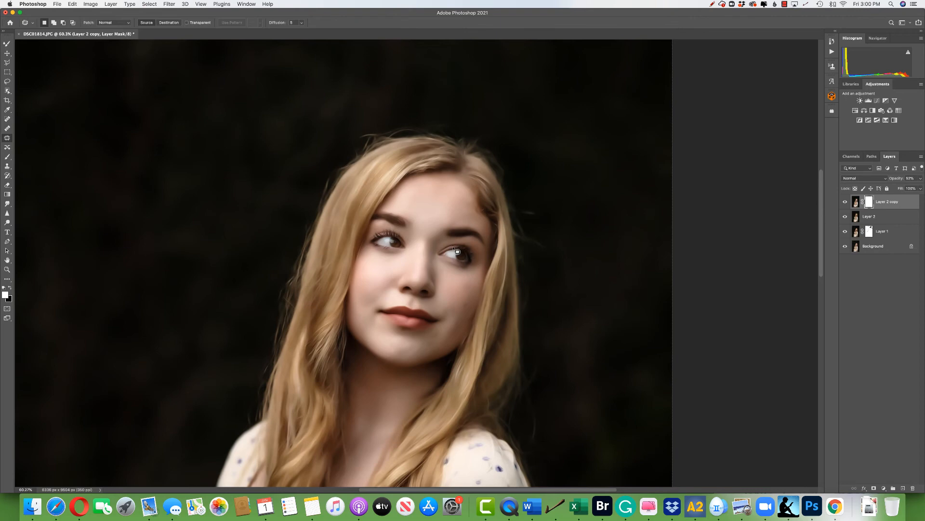
Set up a much smaller brush with black as the foreground colour for painting on the Layer 2 copy mask
key(b)
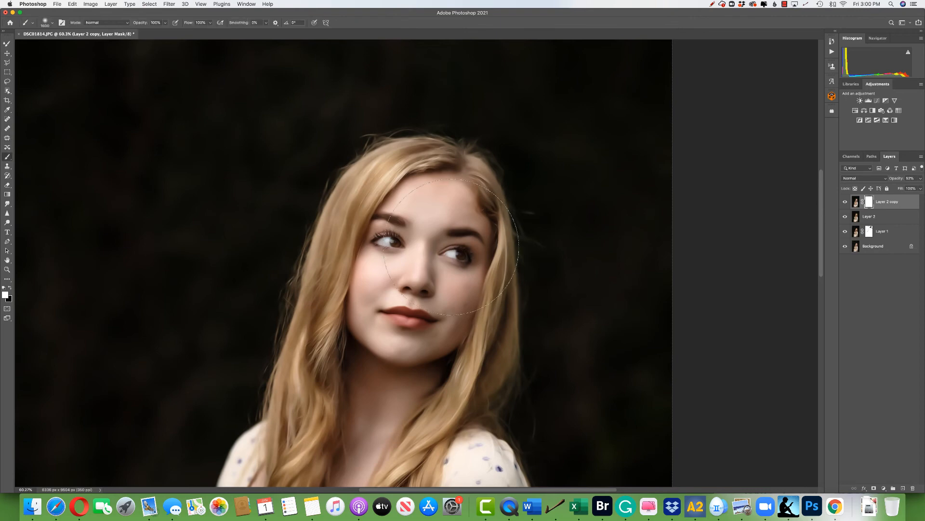
key(bracketleft)
key(bracketleft)
key(bracketleft)
key(bracketleft)
key(bracketleft)
key(bracketleft)
key(bracketleft)
key(bracketleft)
key(bracketleft)
key(bracketleft)
key(x)
Examine the whole retouched portrait and the face at different magnifications
scroll(417, 263, down, 7)
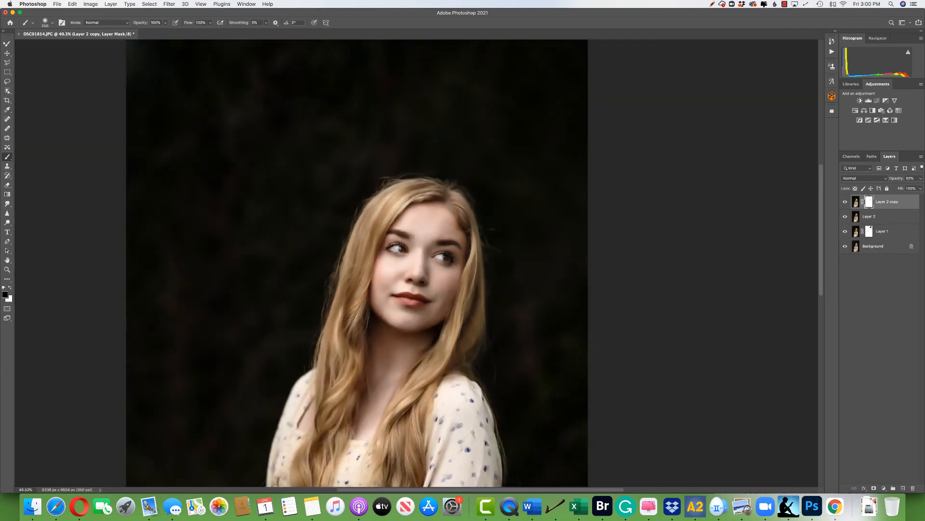
scroll(438, 257, down, 1)
scroll(438, 257, down, 1)
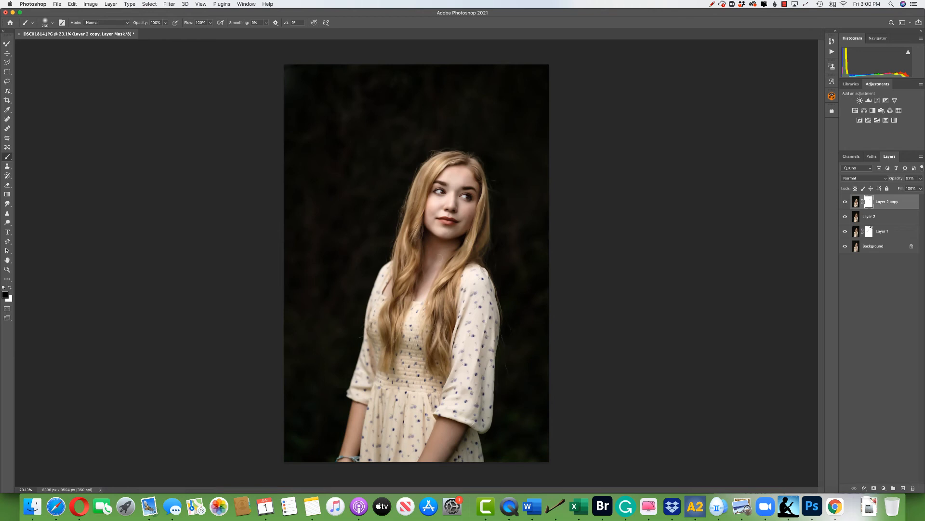
scroll(418, 258, up, 7)
scroll(419, 258, up, 3)
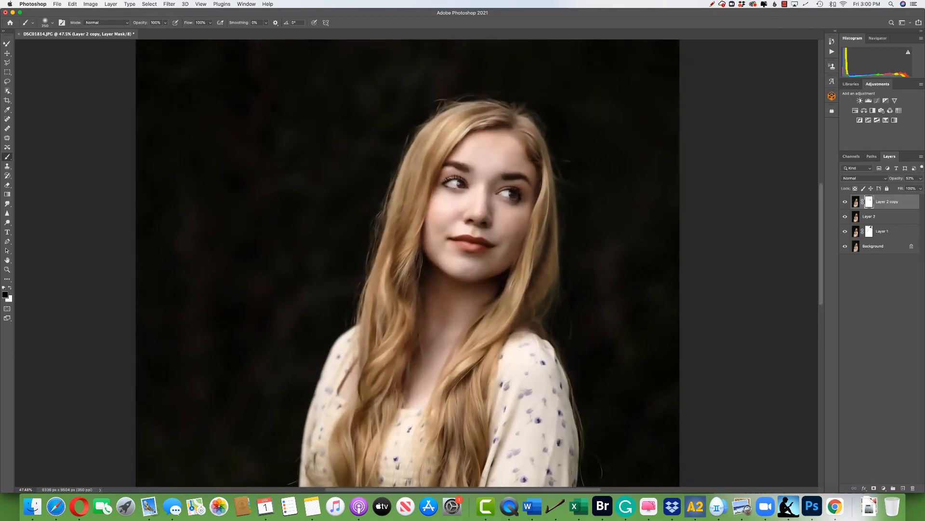
Examine the face, hair, neck and dress up close, then check the full portrait
scroll(418, 258, up, 5)
scroll(438, 220, up, 1)
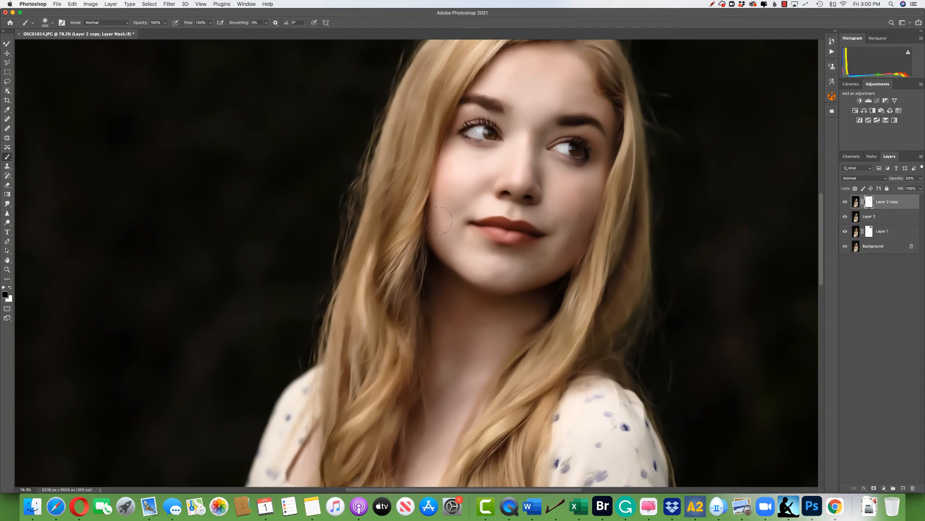
scroll(439, 220, down, 10)
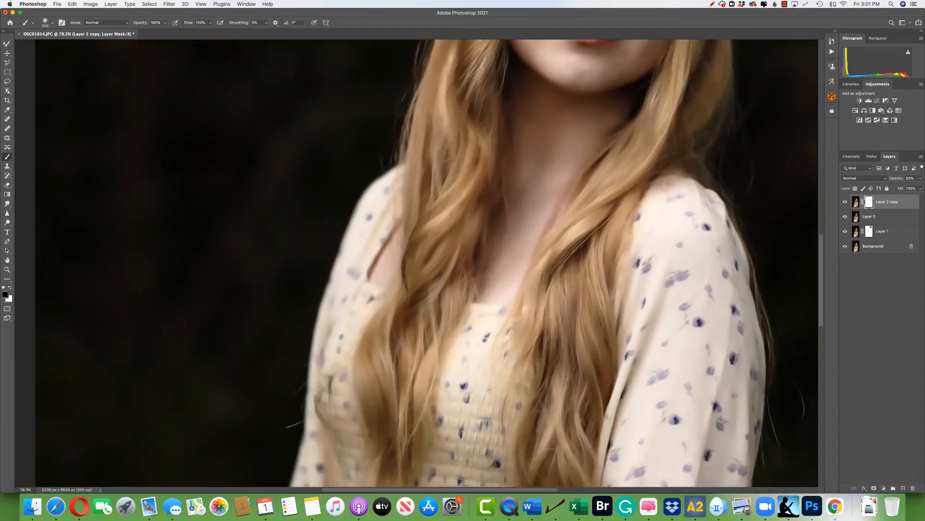
scroll(438, 221, up, 6)
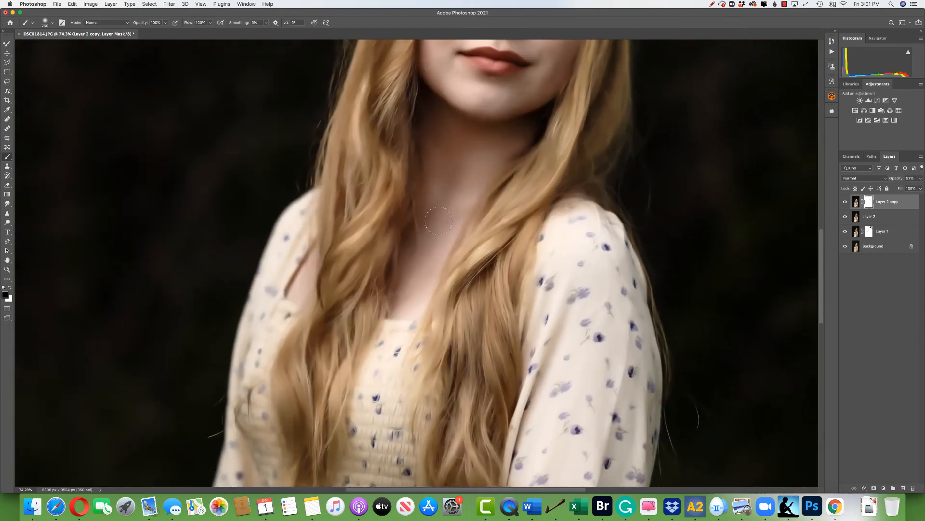
scroll(438, 220, down, 6)
scroll(505, 337, up, 5)
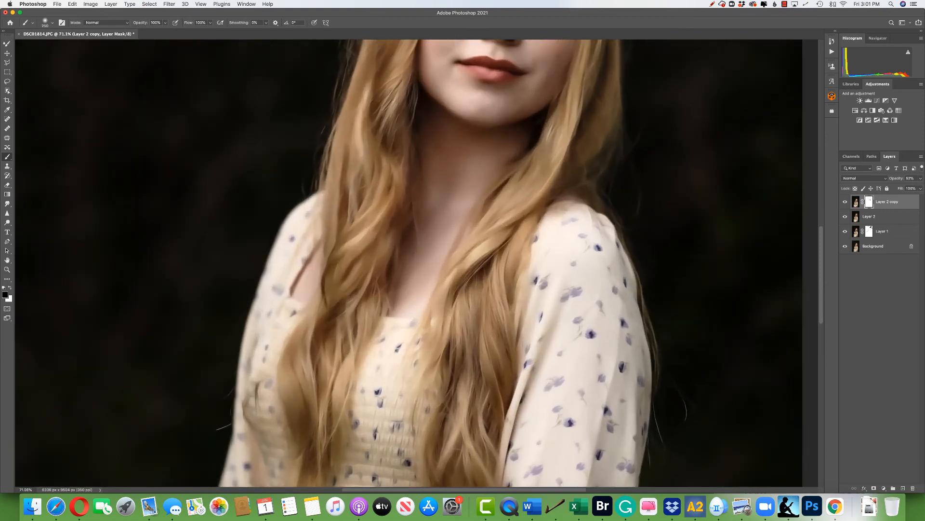
scroll(506, 337, down, 7)
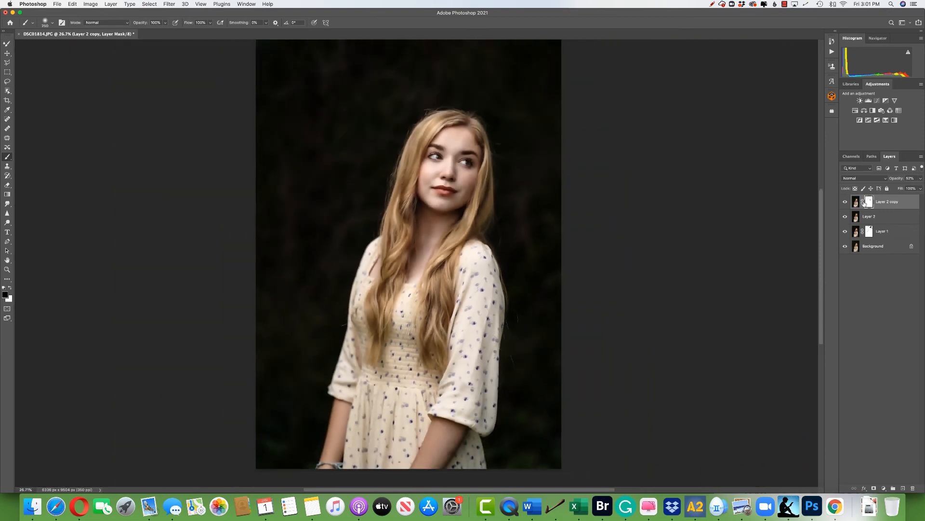
Group Layer 2 copy, Layer 2 and Layer 1, and compare the portrait with the group hidden and shown
shift+click(903, 231)
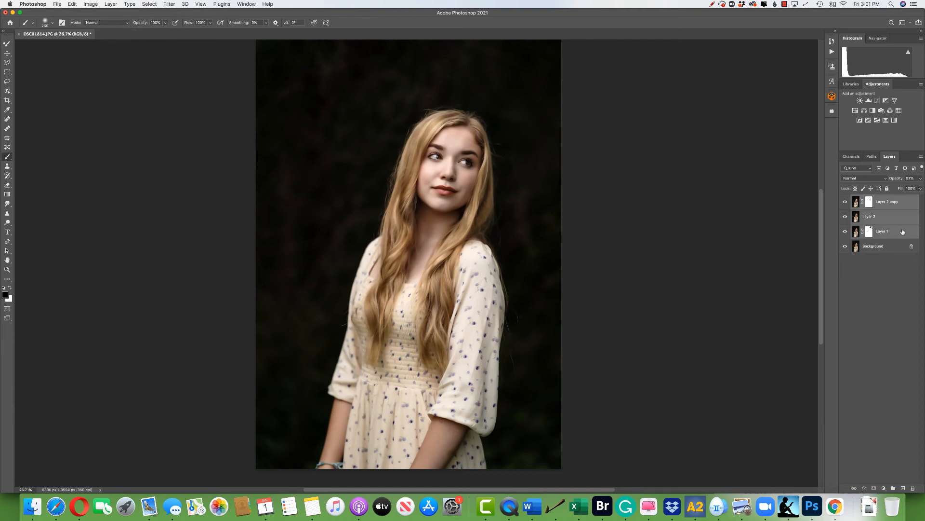
key(super+g)
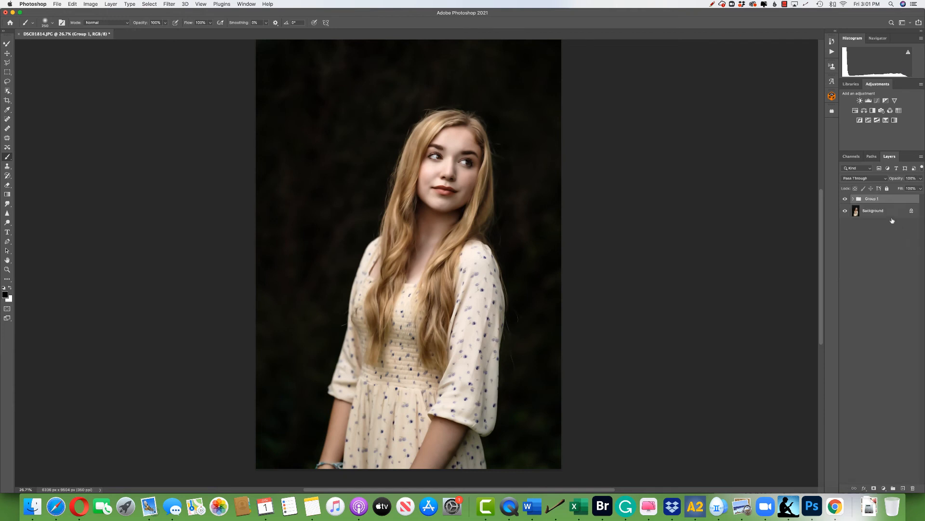
click(844, 199)
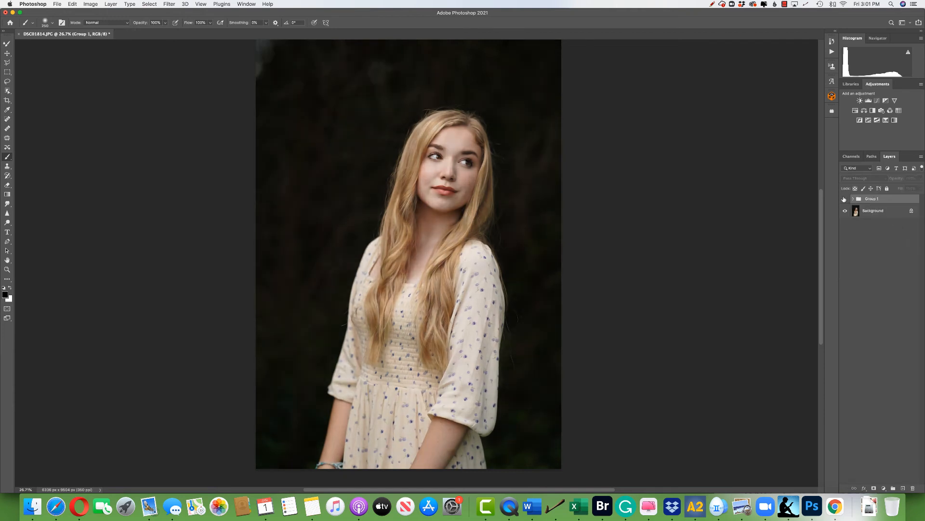
click(844, 198)
click(845, 198)
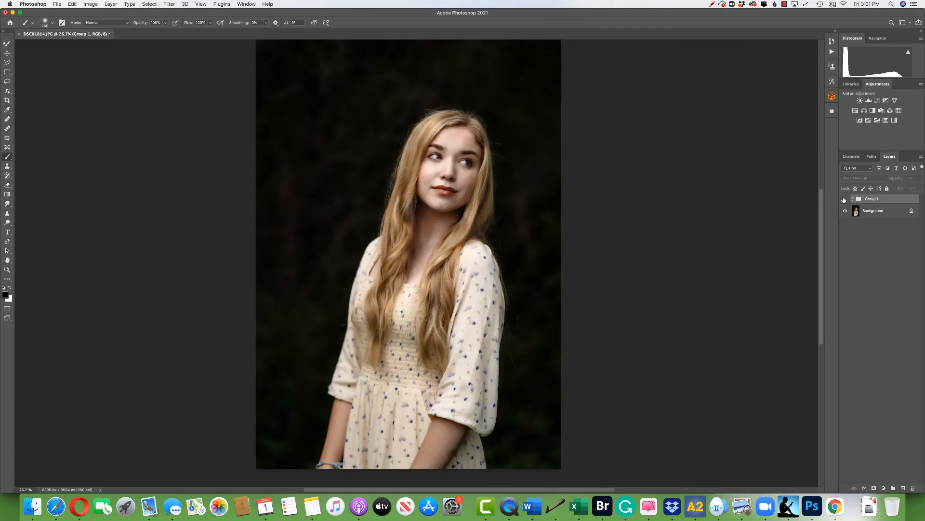
click(844, 198)
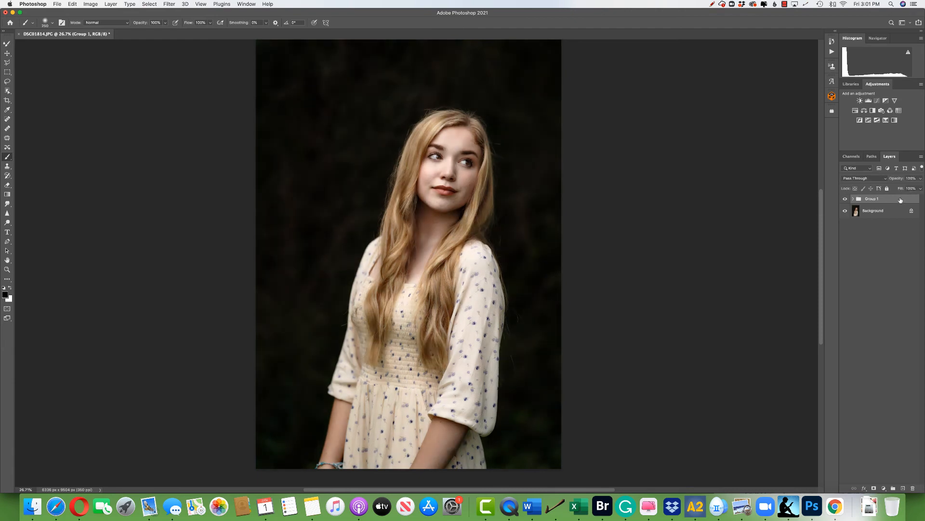
Add a layer mask to Group 1, try it inverted to black, and return it to white
click(874, 488)
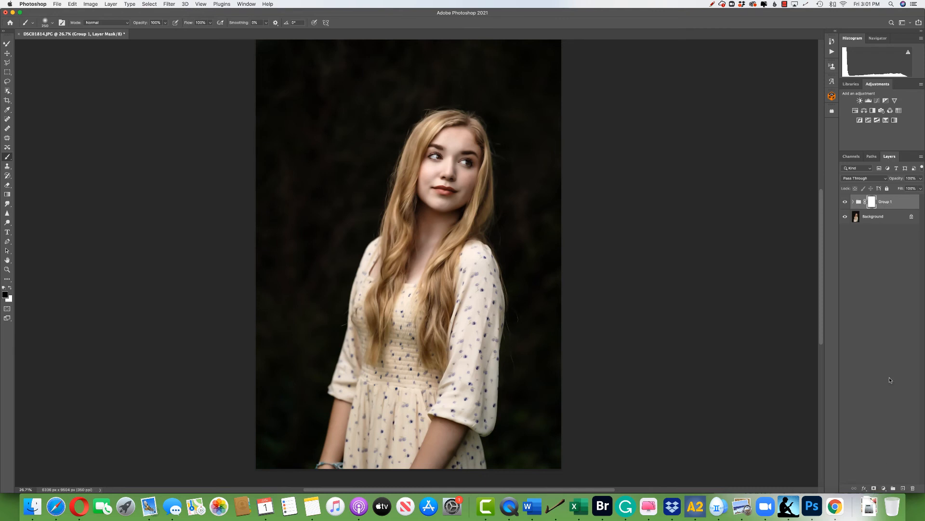
key(super+i)
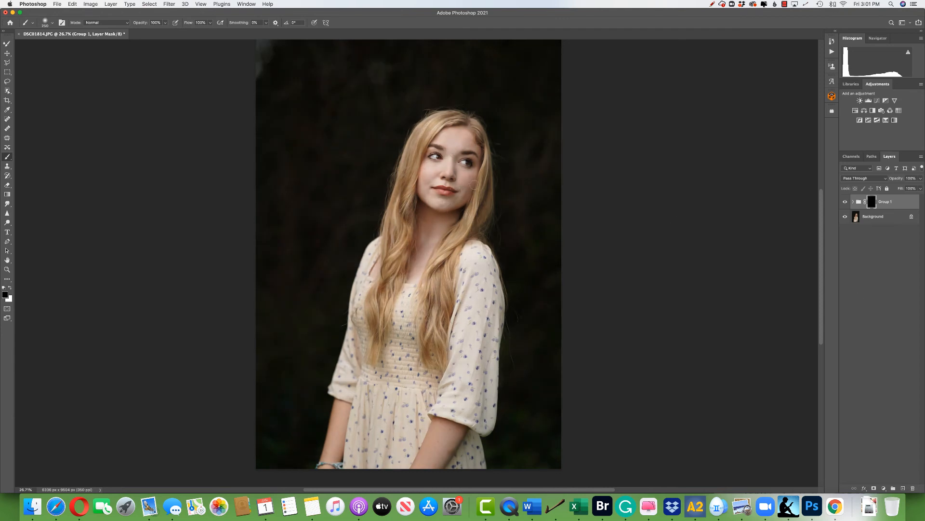
key(super+i)
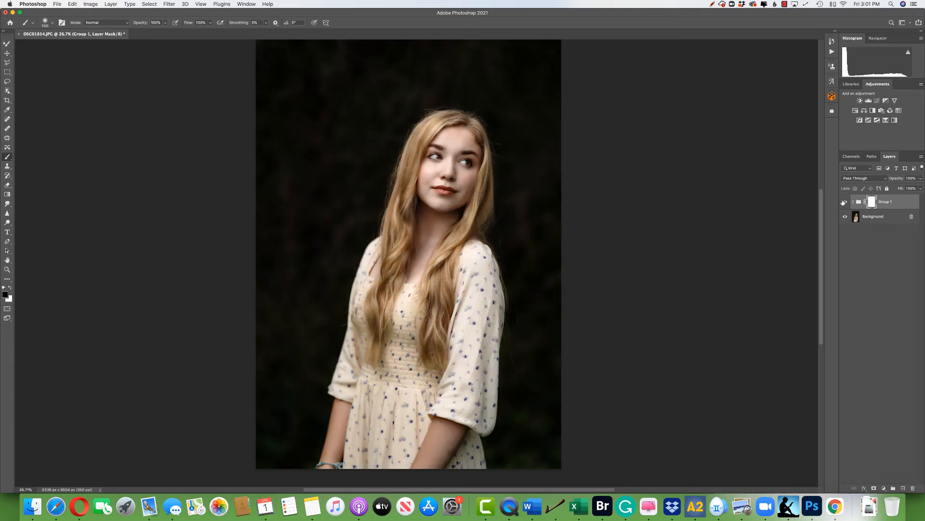
click(844, 202)
click(844, 202)
Stamp all visible layers into a new layer above Group 1 and choose the Mixer Brush tool
click(901, 206)
key(super+alt+shift+e)
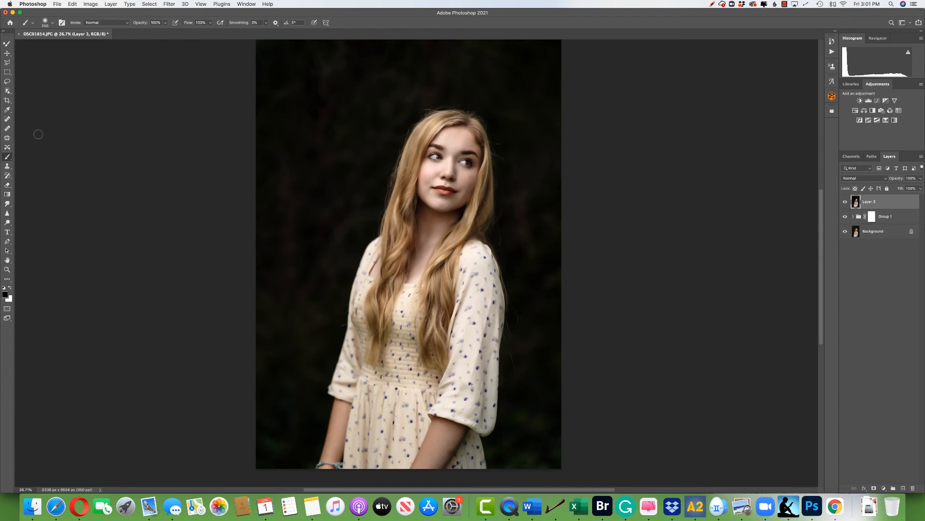
click(8, 159)
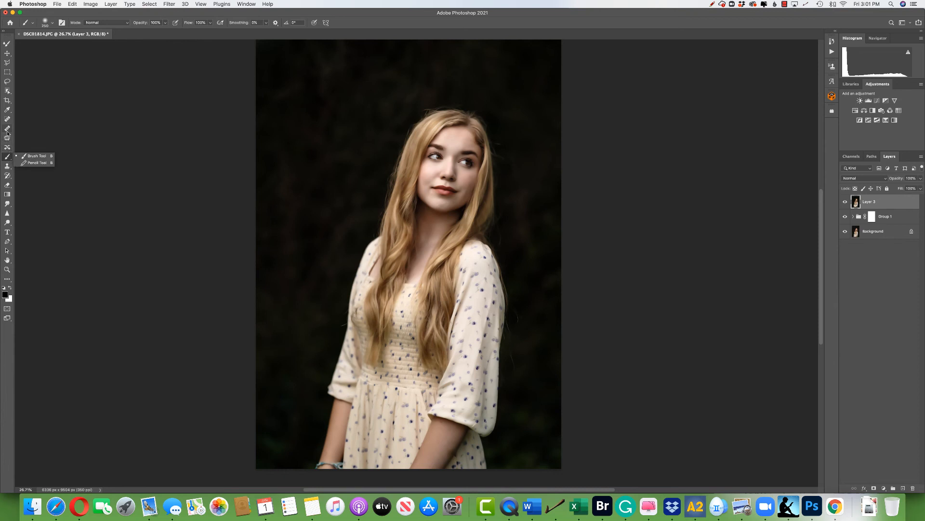
click(8, 149)
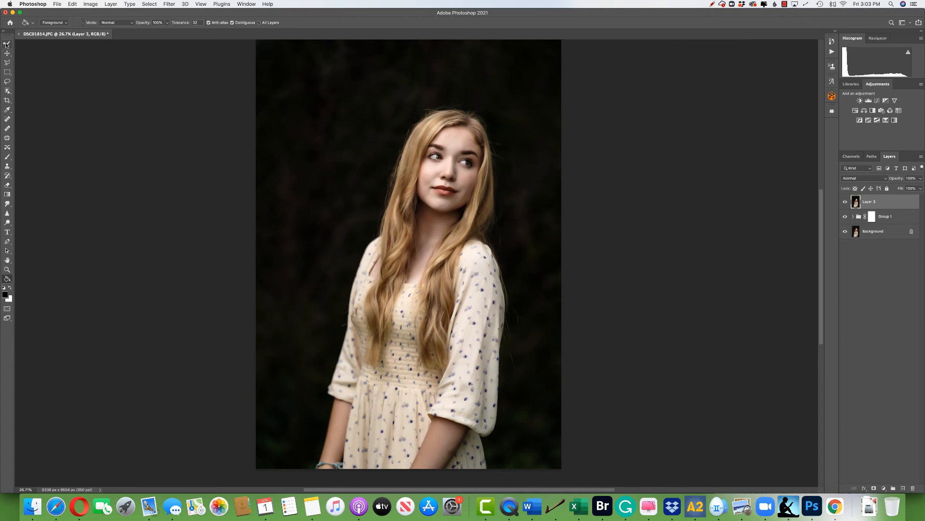
click(7, 44)
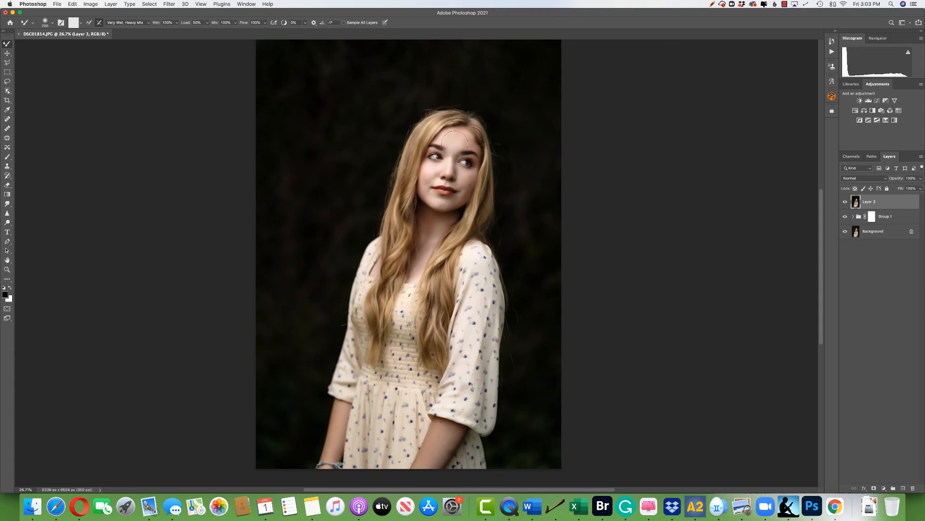
Reduce the Mixer Brush size to 50 for detailed work on the face and hair
scroll(458, 177, up, 5)
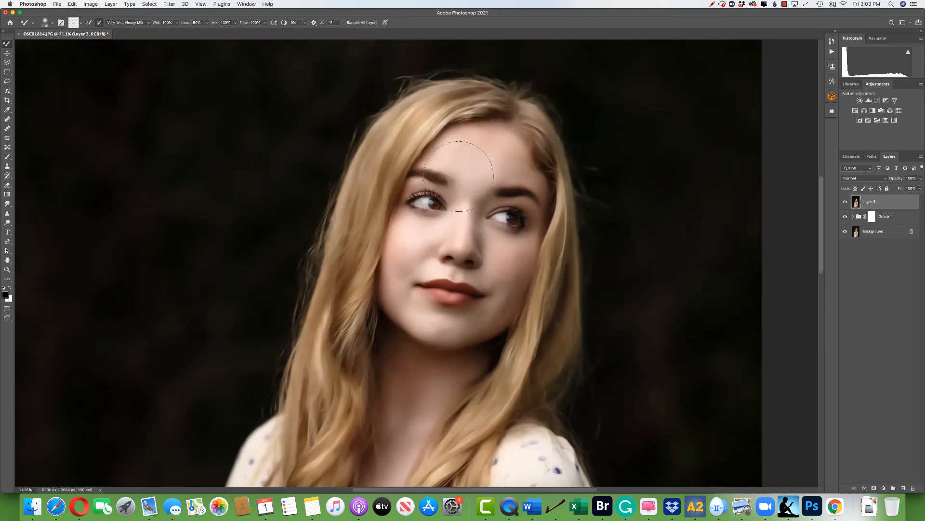
key(bracketleft)
key(bracketleft)
key(bracketleft)
key(bracketleft)
key(bracketleft)
key(bracketleft)
key(bracketleft)
key(bracketleft)
key(bracketleft)
key(bracketleft)
scroll(457, 283, up, 5)
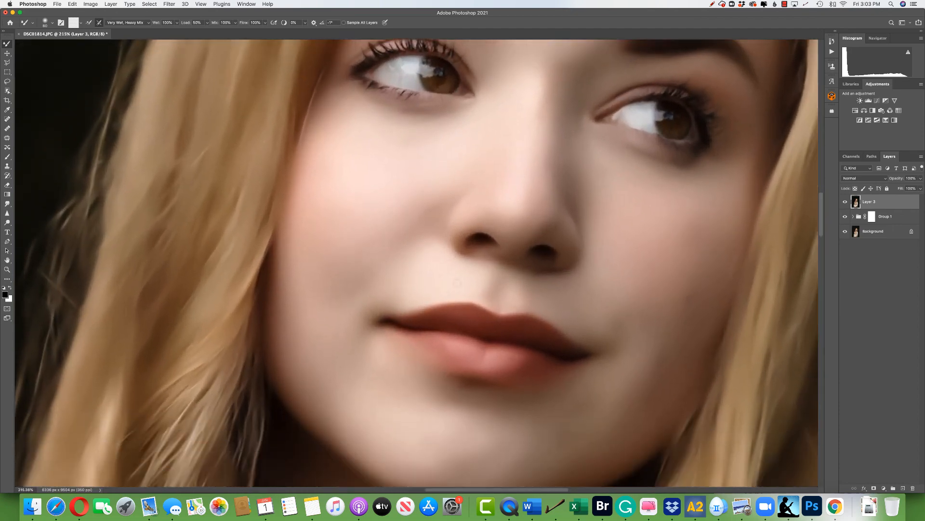
Blend the shadowed outer hair on the right of the neck with long downward Mixer Brush strokes, smoothing away loose strands
scroll(457, 283, down, 2)
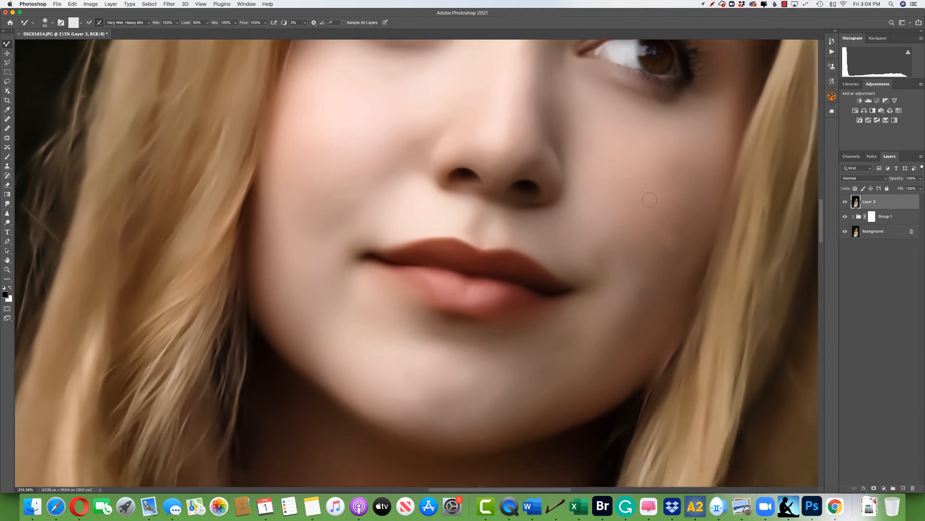
scroll(530, 193, down, 5)
scroll(468, 191, down, 5)
scroll(468, 191, right, 2)
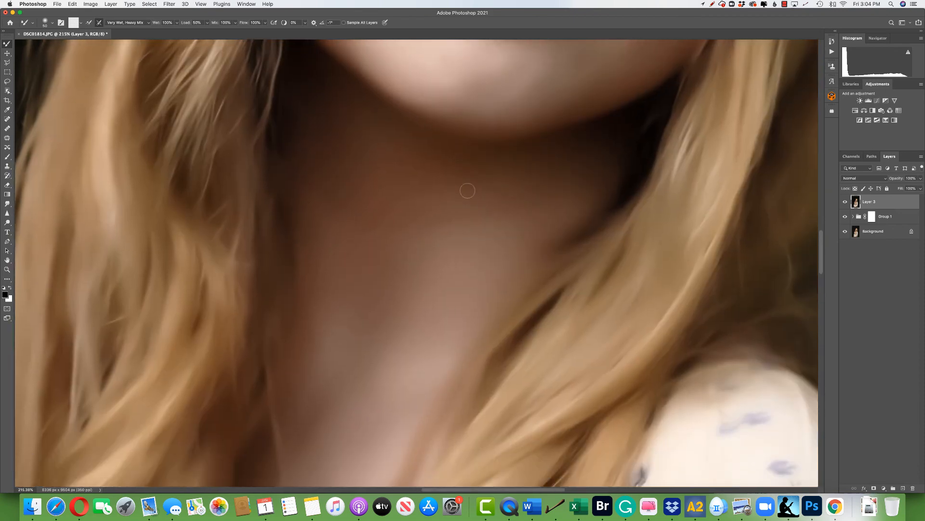
mouse_move(622, 149)
mouse_down()
mouse_move(567, 268)
mouse_move(580, 281)
mouse_move(579, 267)
mouse_move(490, 357)
mouse_move(434, 391)
mouse_up()
scroll(549, 239, up, 1)
scroll(550, 240, right, 2)
scroll(550, 240, up, 5)
scroll(550, 240, right, 2)
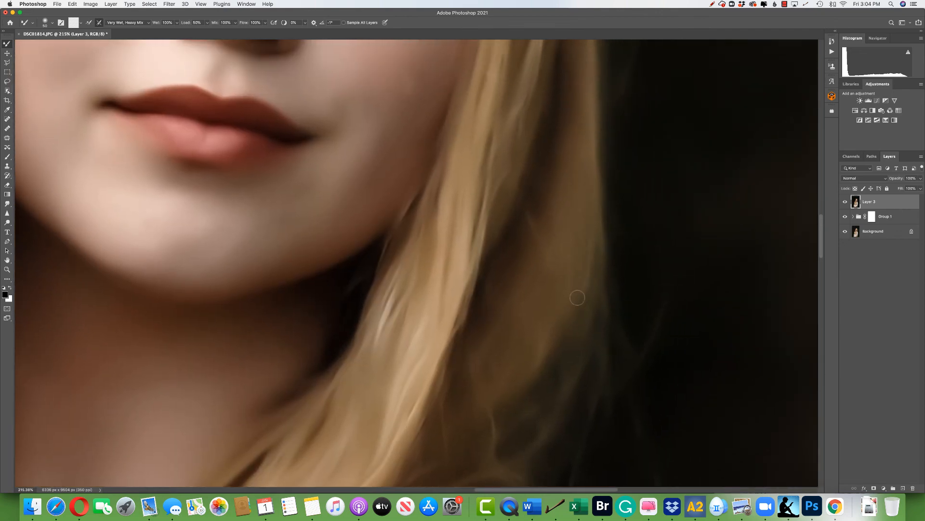
drag(542, 217, 520, 335)
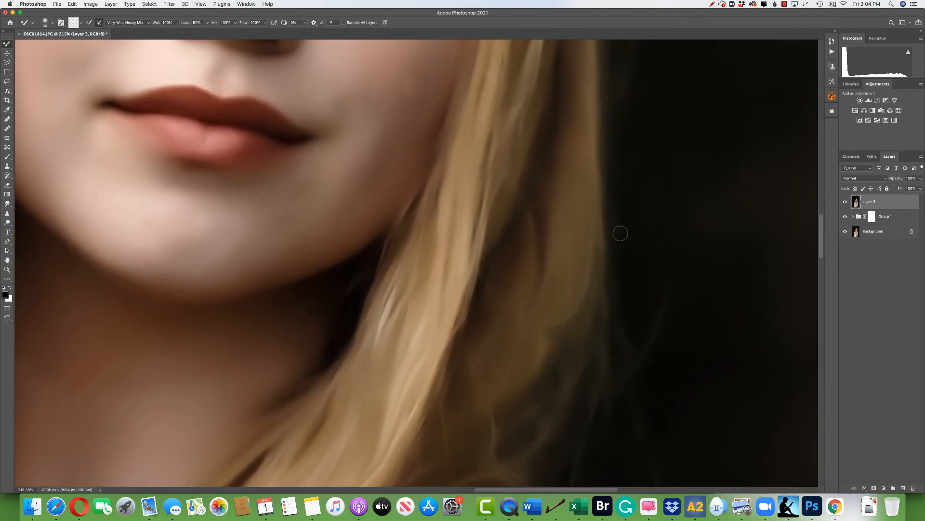
drag(590, 222, 522, 377)
mouse_move(557, 282)
mouse_down()
mouse_move(543, 332)
mouse_move(497, 400)
mouse_up()
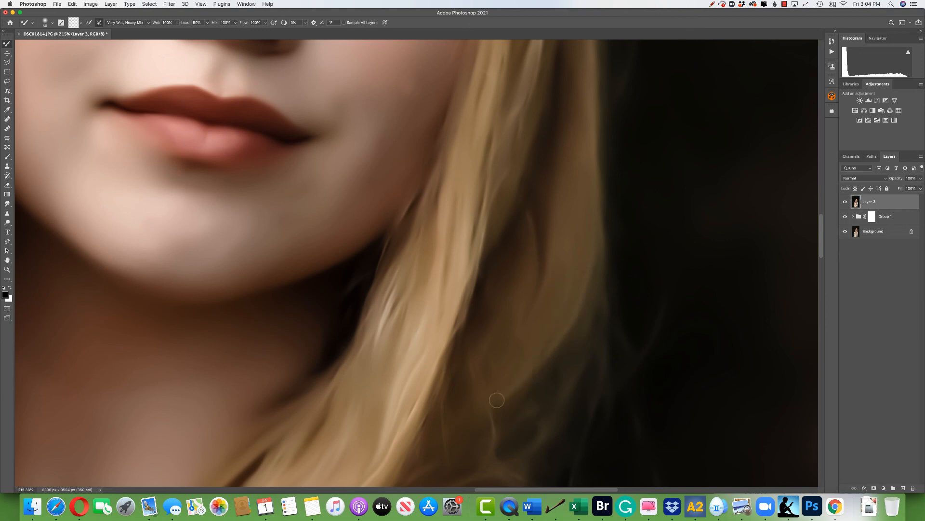
drag(579, 296, 514, 405)
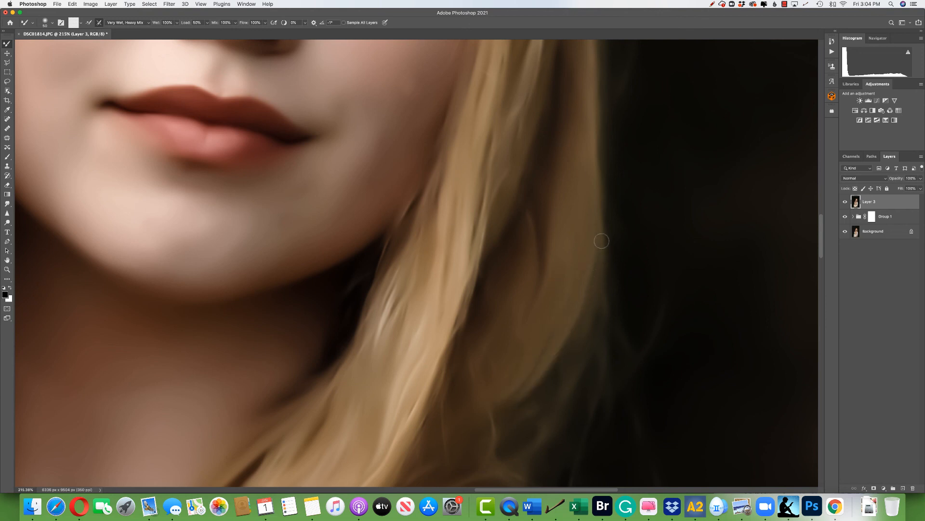
drag(602, 242, 471, 484)
drag(588, 295, 464, 482)
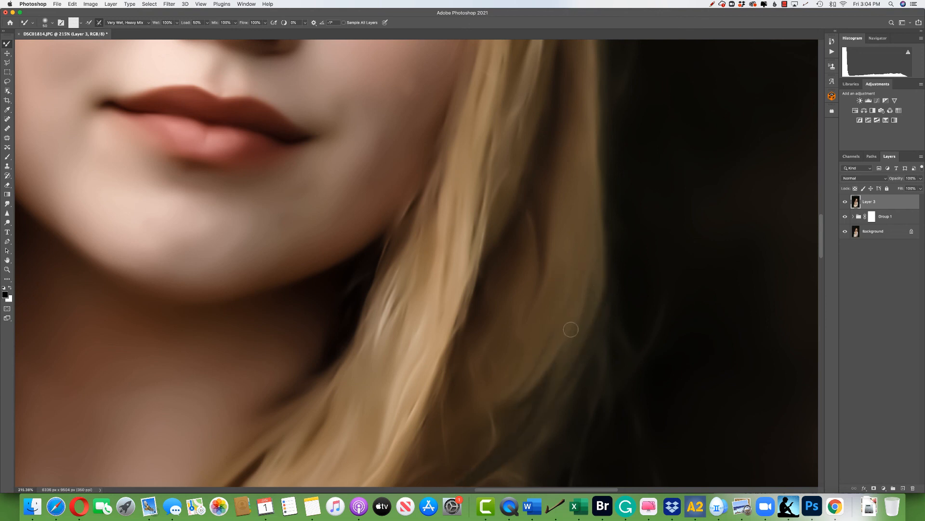
drag(571, 329, 474, 469)
Smooth the hair around the bright strand beside the right cheek with long downward Mixer Brush strokes
scroll(475, 470, up, 10)
scroll(539, 197, down, 2)
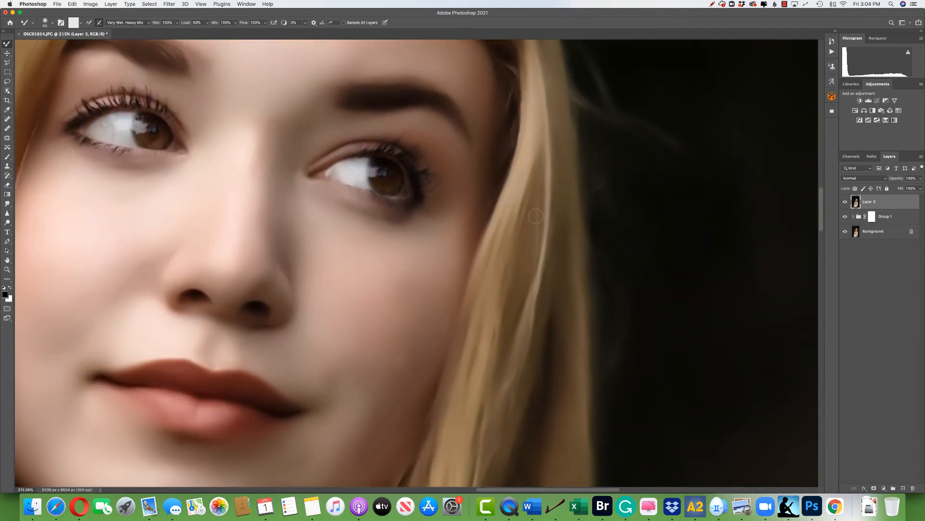
mouse_move(543, 137)
mouse_down()
mouse_move(532, 314)
mouse_move(511, 371)
mouse_up()
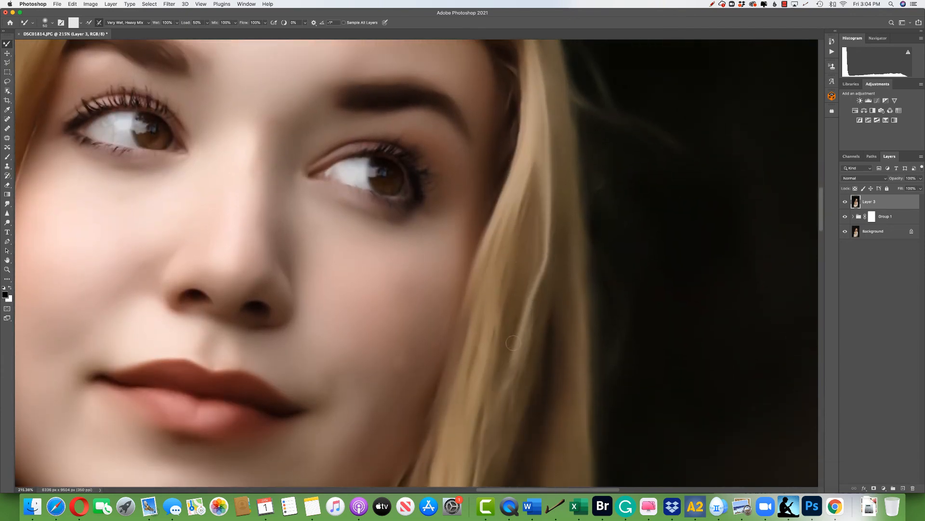
drag(545, 156, 520, 405)
Blend the frizzy highlighted hair lock left of the jaw into smooth, flowing strands with curved Mixer Brush strokes
scroll(520, 269, down, 5)
scroll(521, 269, left, 7)
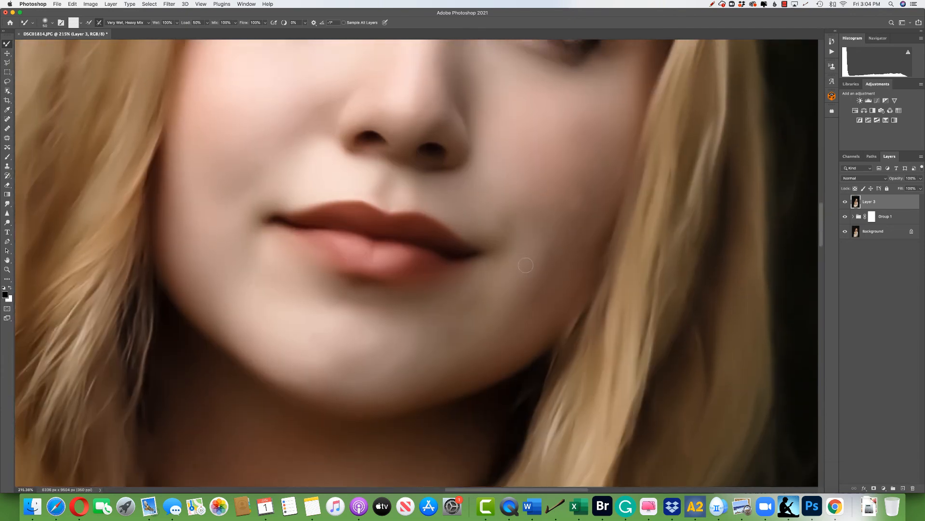
scroll(513, 262, up, 2)
scroll(511, 263, down, 5)
scroll(512, 262, left, 5)
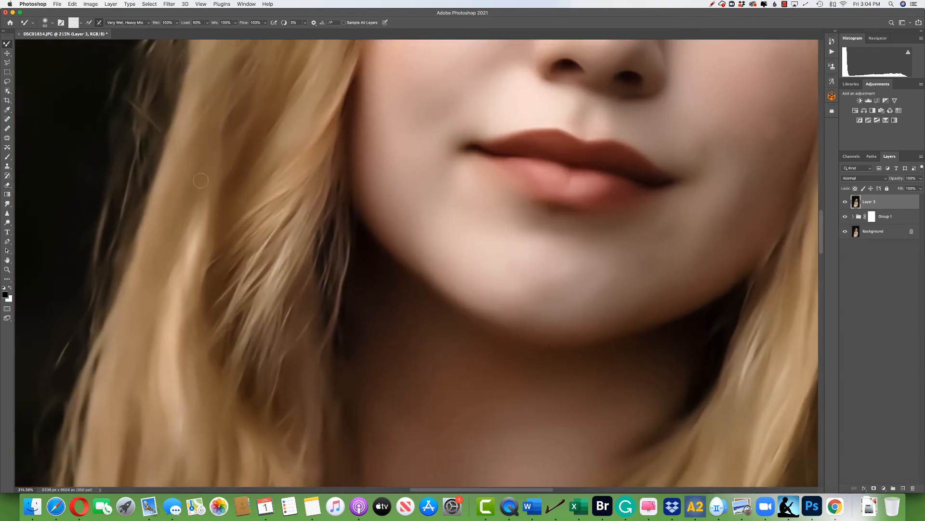
drag(298, 164, 197, 288)
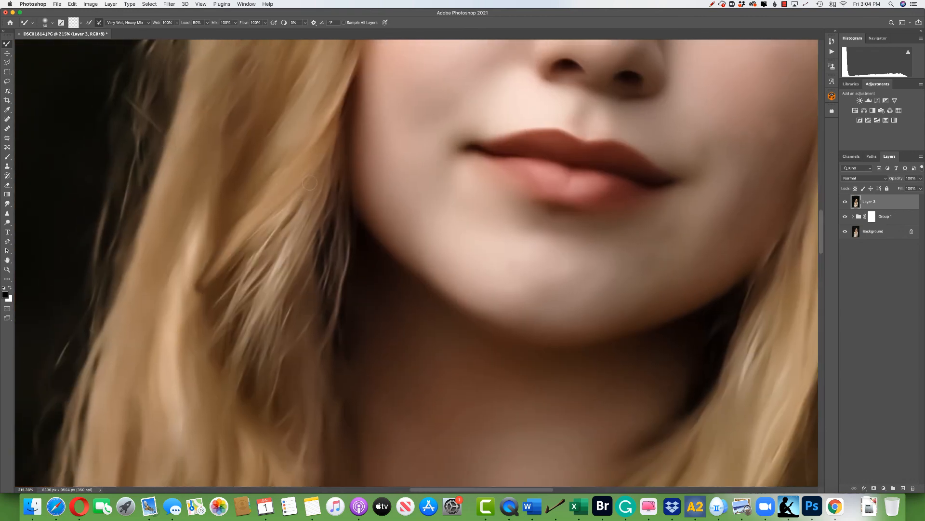
drag(310, 187, 246, 247)
mouse_move(305, 204)
mouse_down()
mouse_move(231, 308)
mouse_move(319, 205)
mouse_move(241, 354)
mouse_up()
drag(294, 214, 234, 320)
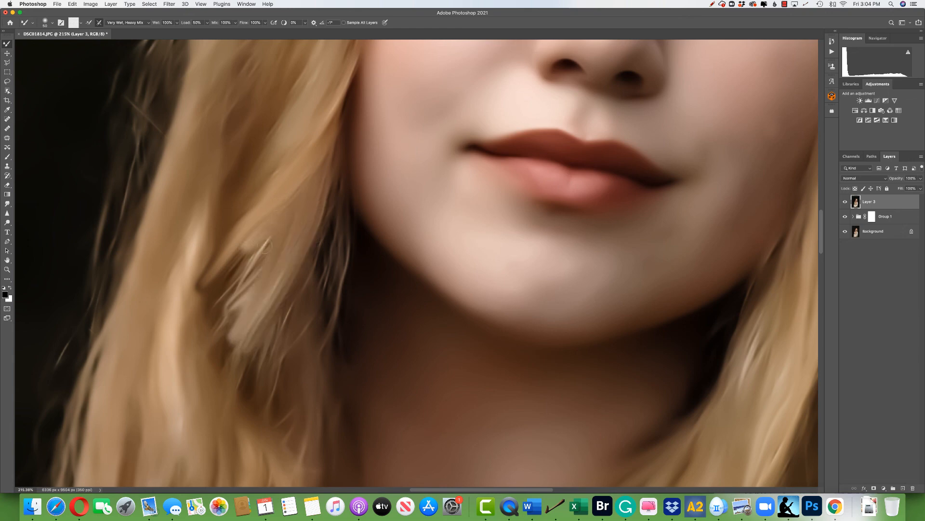
mouse_move(266, 241)
mouse_down()
mouse_move(219, 332)
mouse_move(196, 327)
mouse_up()
drag(243, 256, 238, 401)
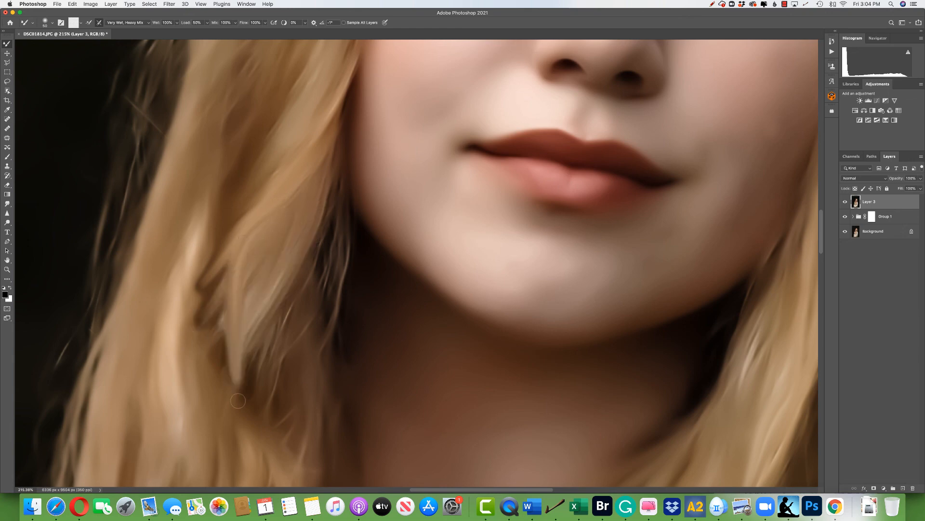
drag(236, 250, 225, 433)
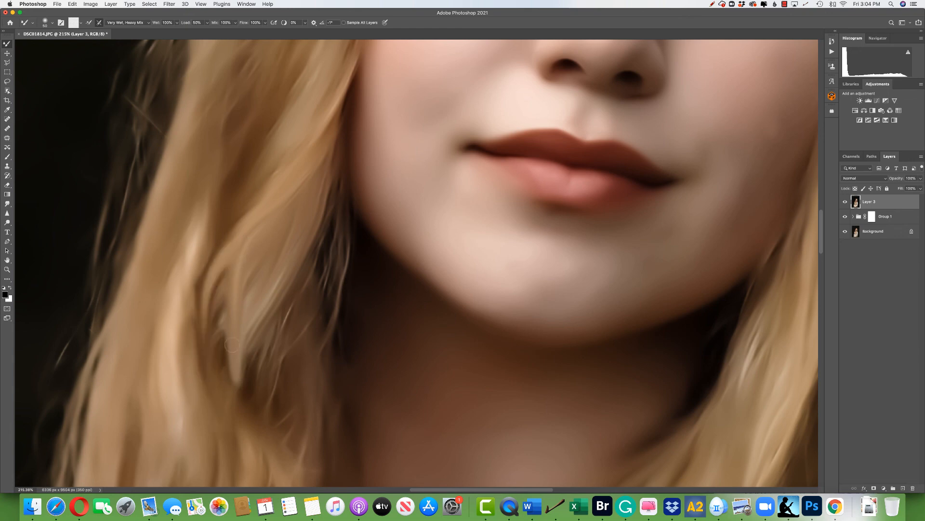
drag(233, 246, 225, 347)
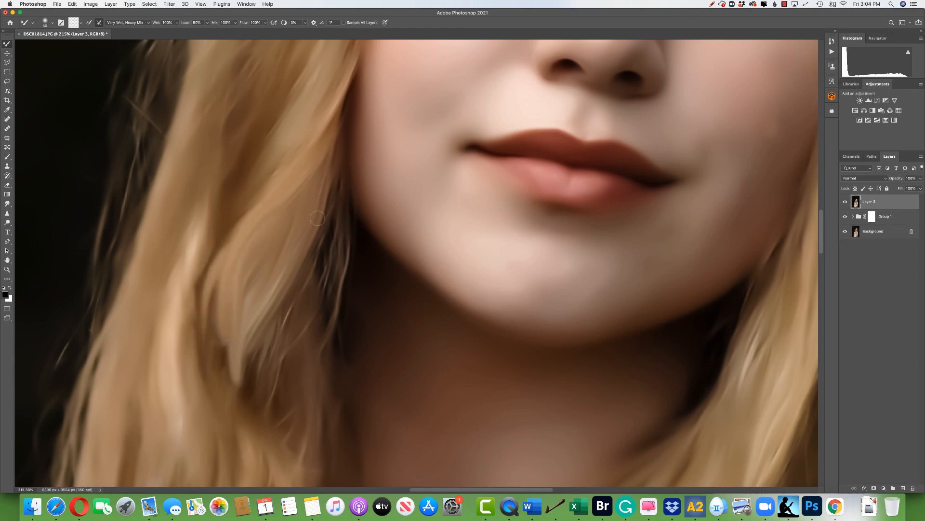
Blend the loose strands in the dark gap between the left hair lock and the jaw with long downward Mixer Brush strokes
mouse_move(341, 181)
mouse_down()
mouse_move(331, 285)
mouse_move(239, 415)
mouse_up()
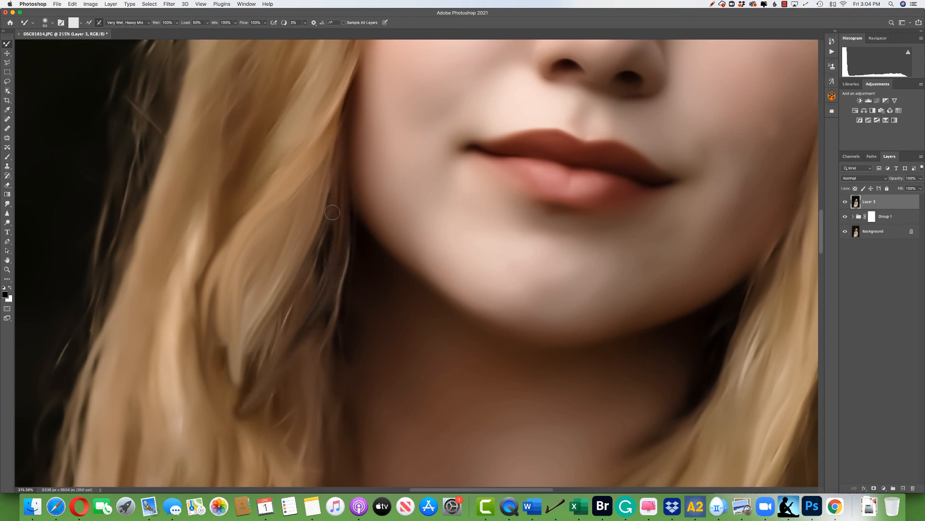
drag(333, 214, 303, 327)
drag(321, 243, 264, 362)
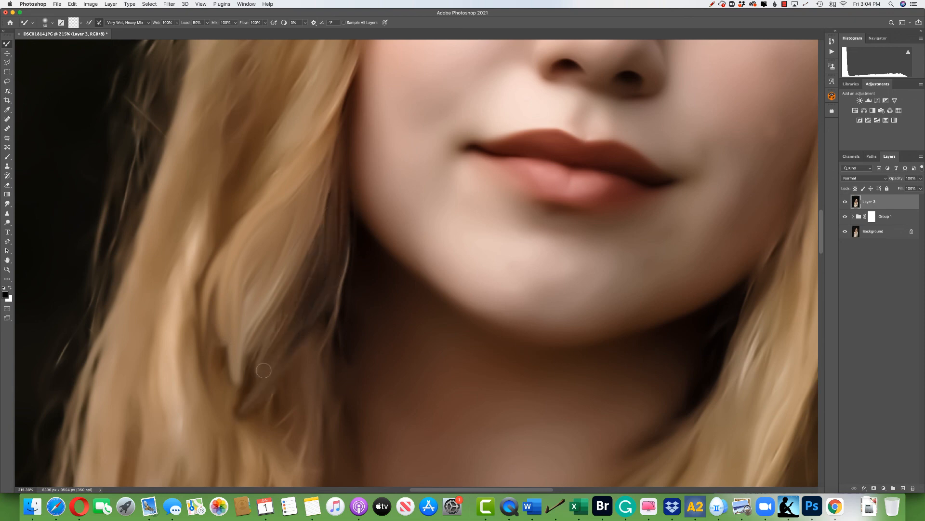
Blend the shadowed strands between the bright hair locks left of the chin with a curved downward Mixer Brush stroke
scroll(237, 120, up, 3)
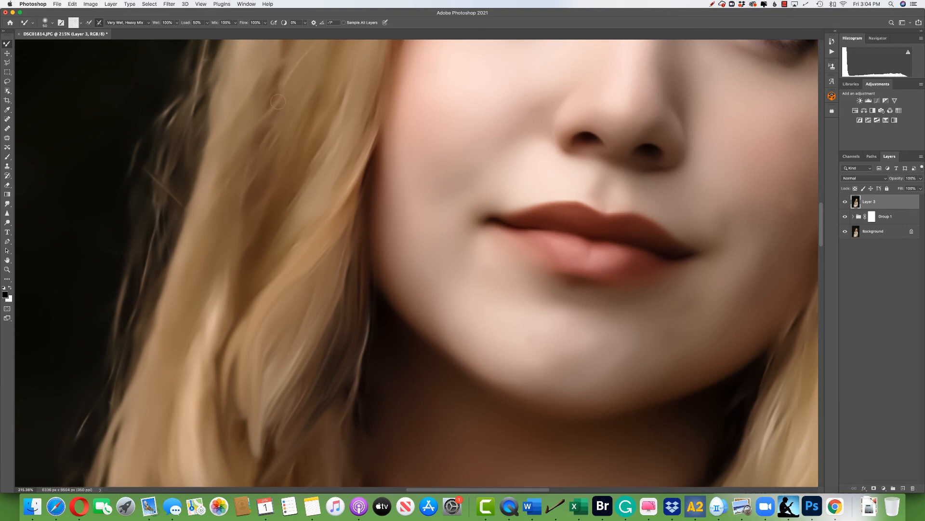
scroll(270, 140, up, 6)
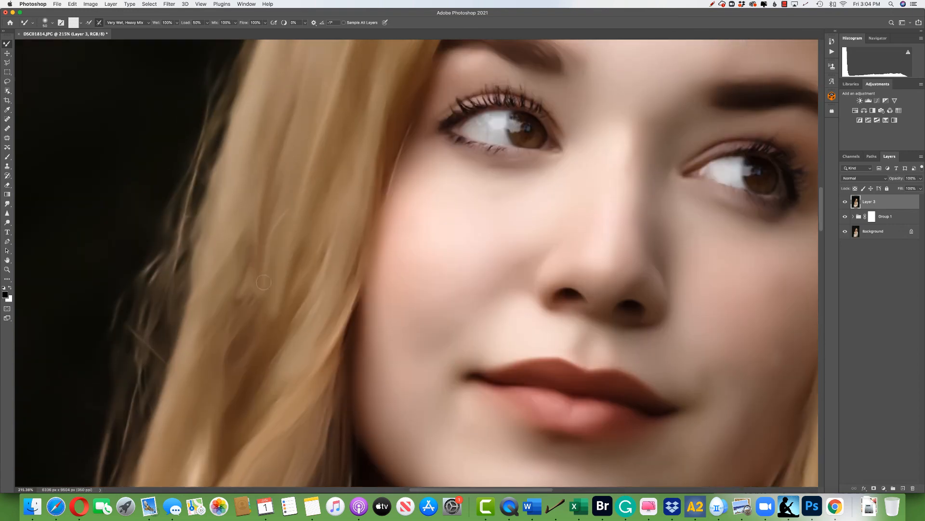
scroll(282, 147, down, 10)
drag(294, 205, 248, 314)
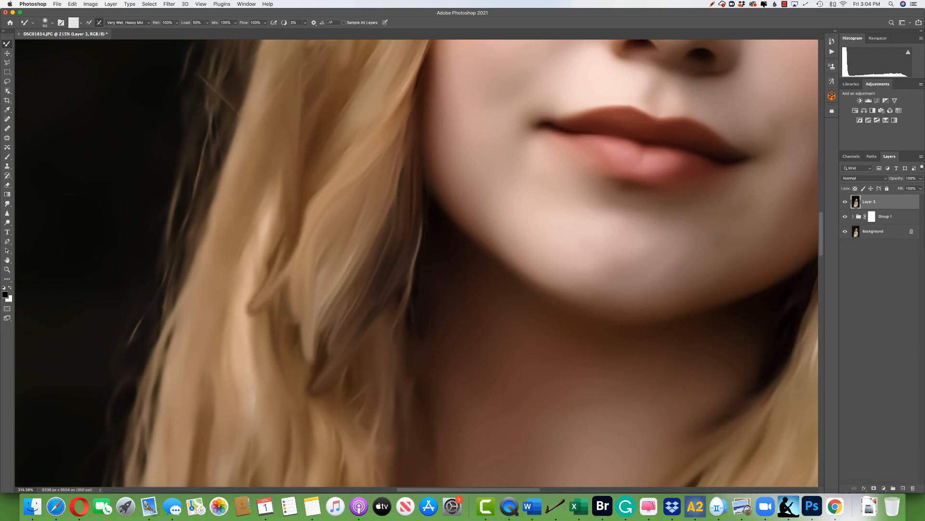
scroll(424, 265, up, 8)
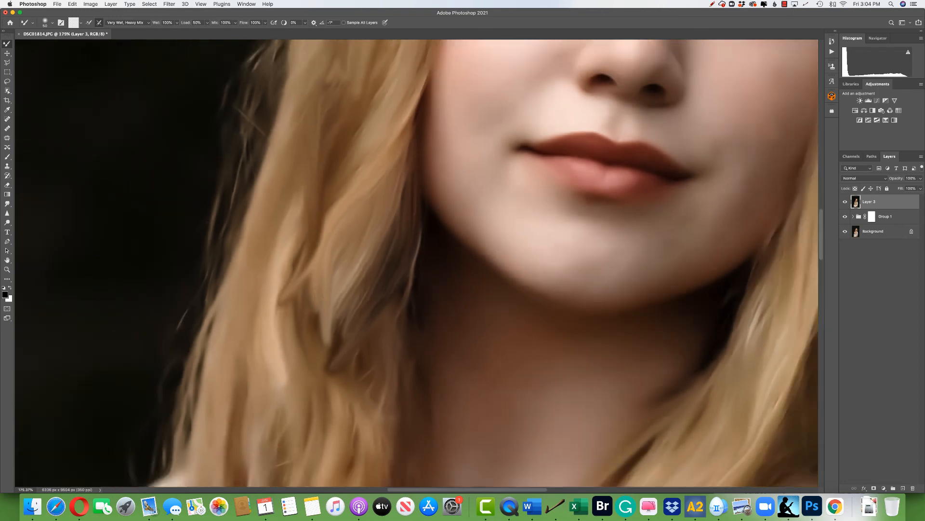
scroll(422, 265, up, 3)
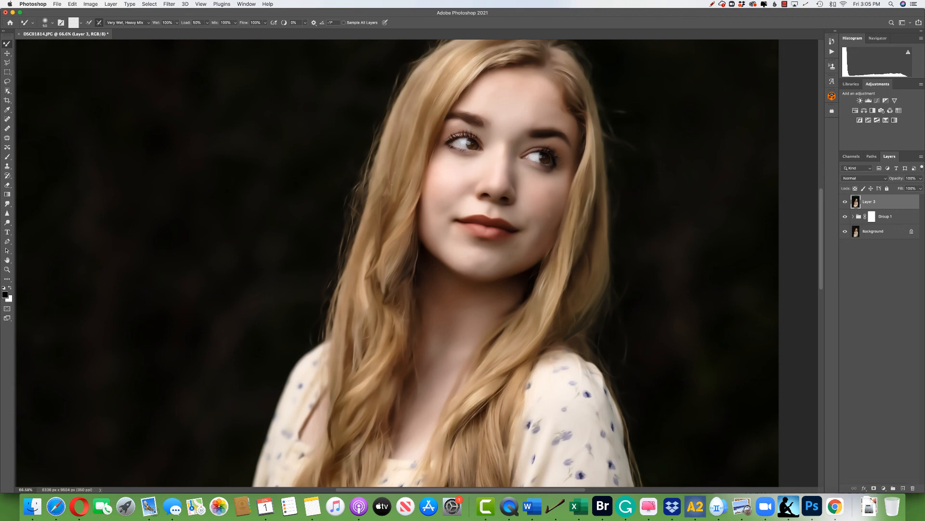
scroll(382, 208, down, 3)
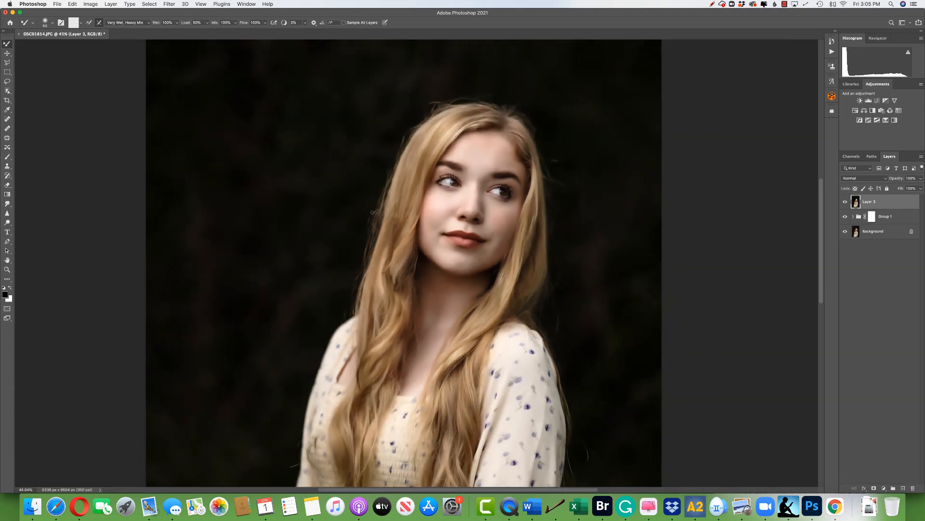